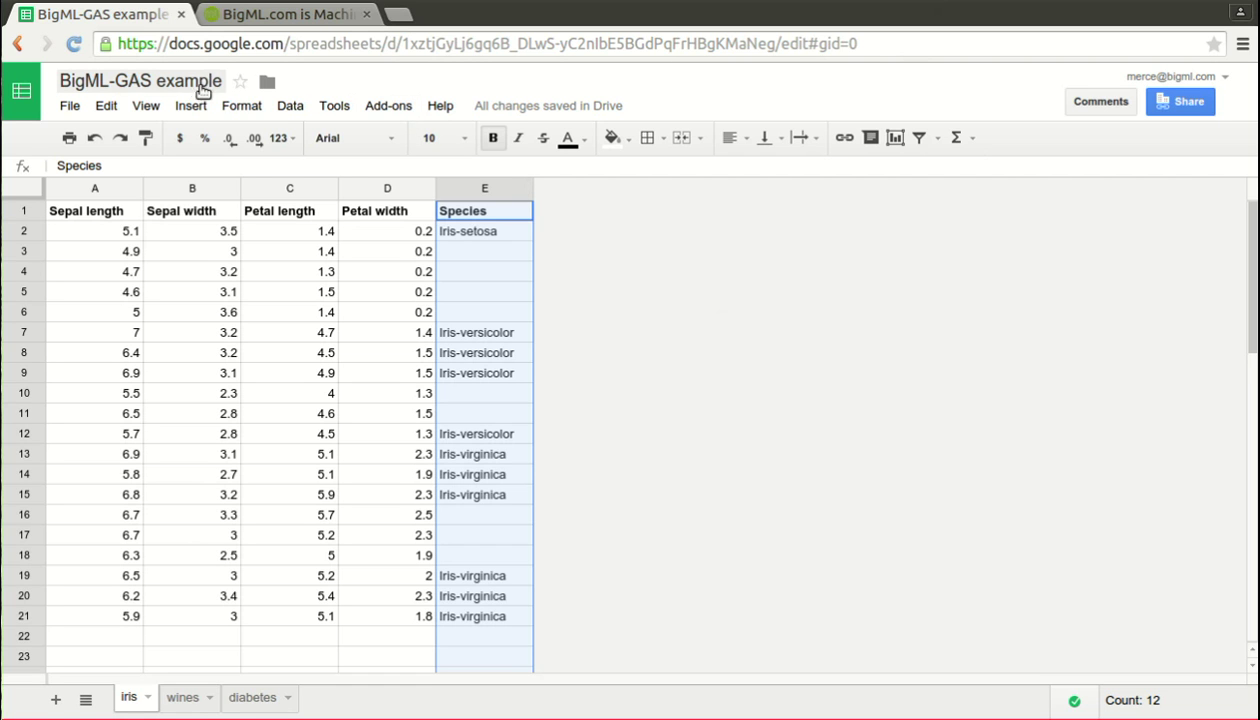
Launch the BigML add-on from the Add-ons menu to list the development models
click(391, 108)
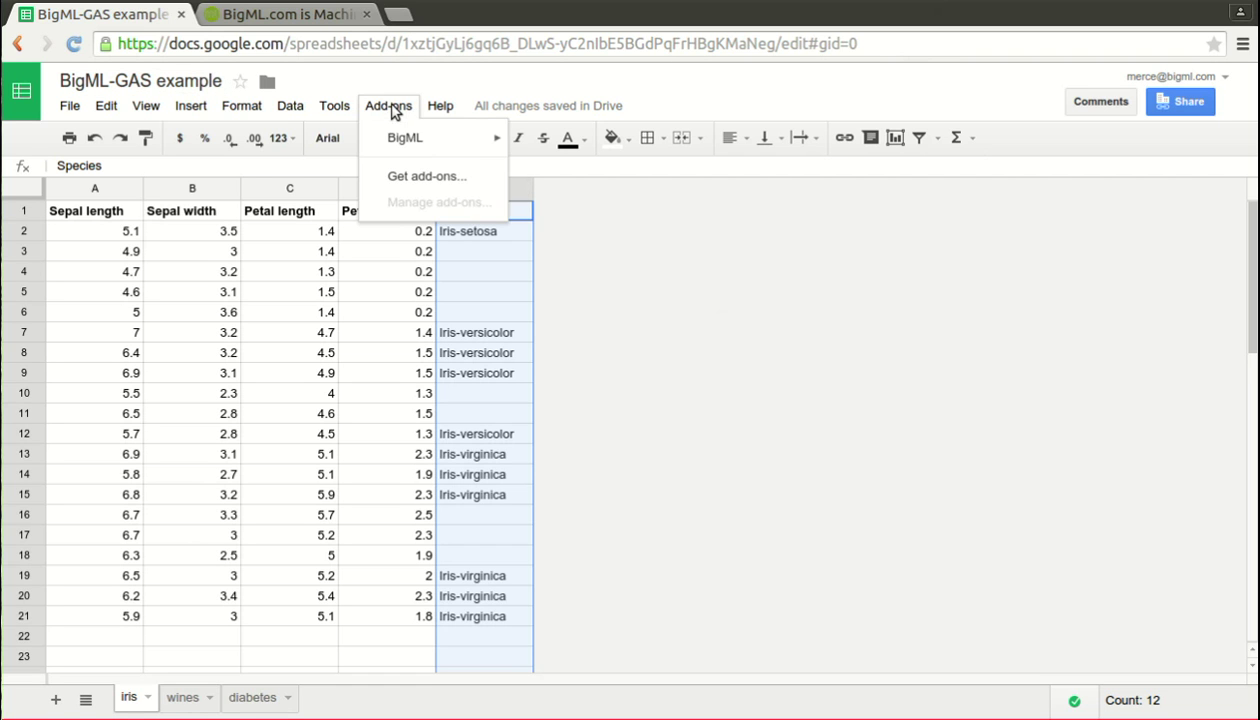
mouse_move(410, 139)
click(550, 144)
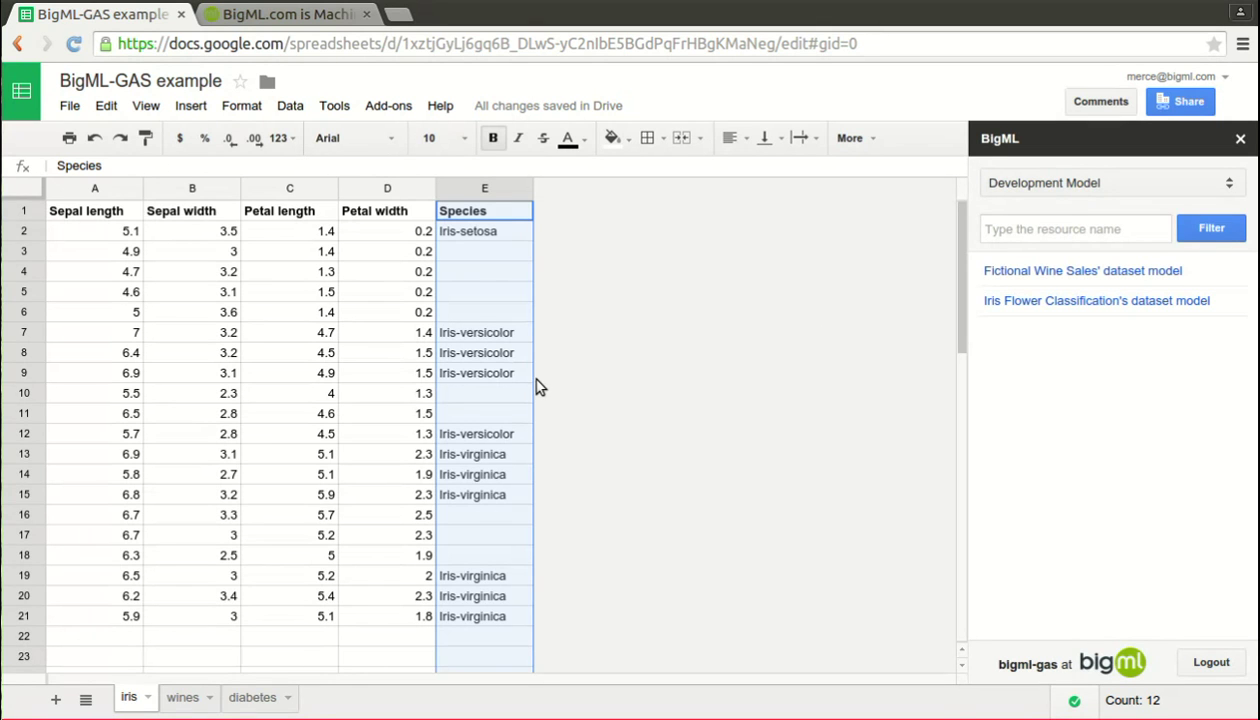
Select iris range A1:E21 and predict its missing Species with the Iris Flower Classification model
click(1058, 303)
drag(507, 620, 101, 222)
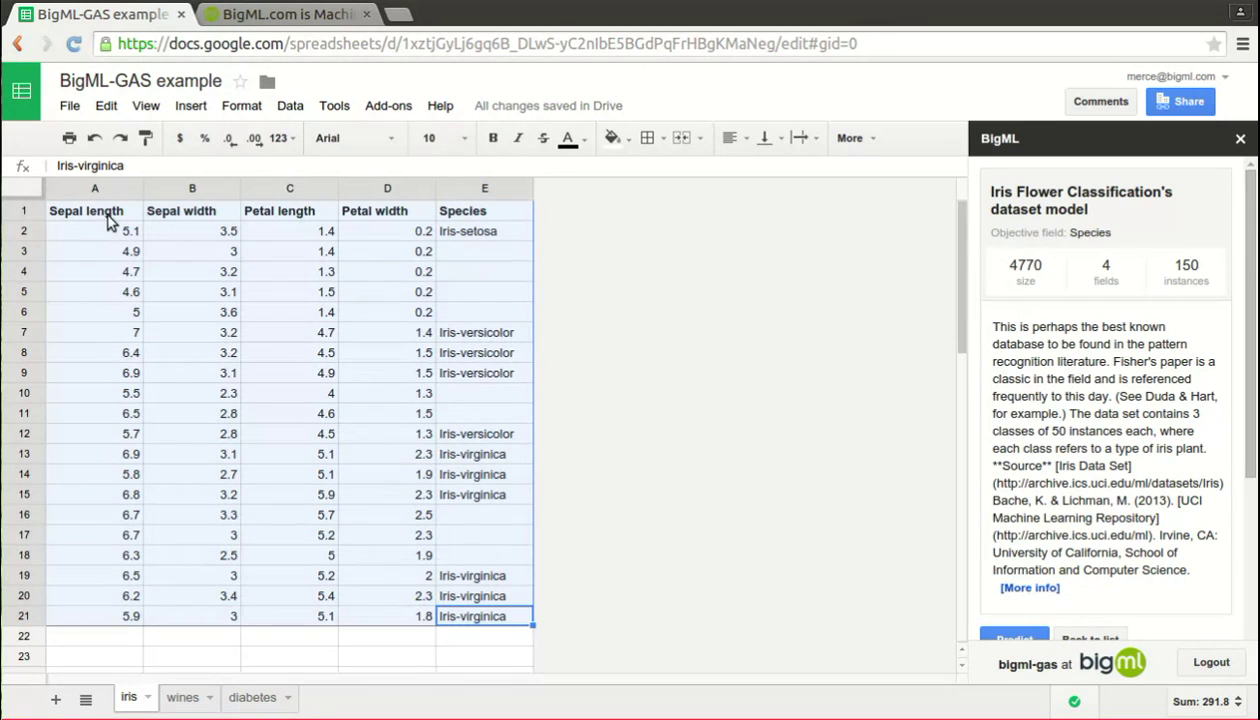
scroll(1023, 362, down, 3)
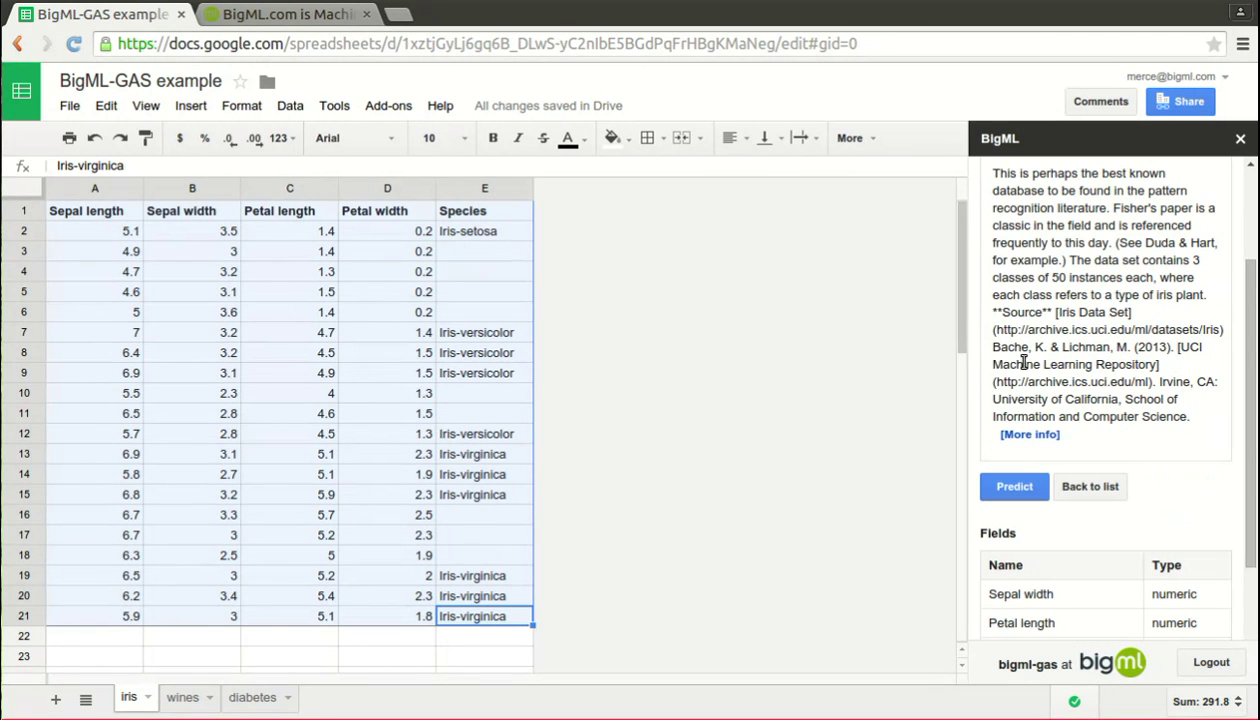
click(1014, 487)
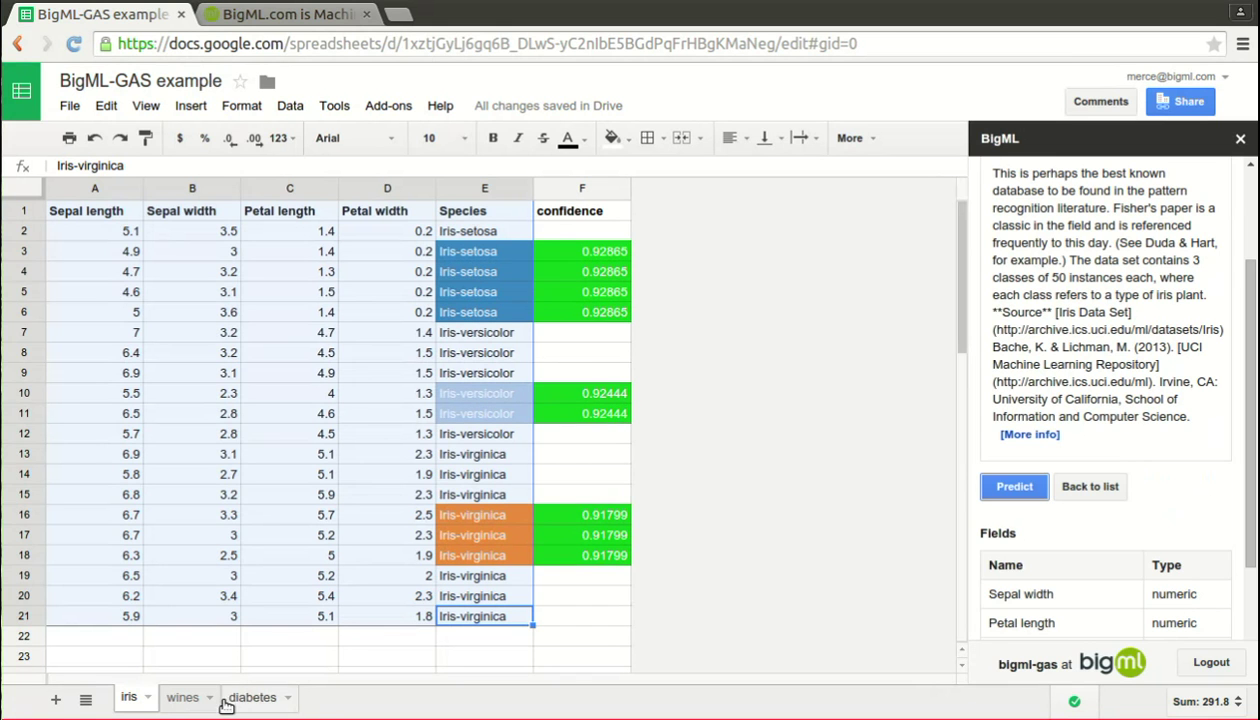
On the wines sheet, predict Total Sales for rows 15–21 using the Fictional Wine Sales model
click(184, 698)
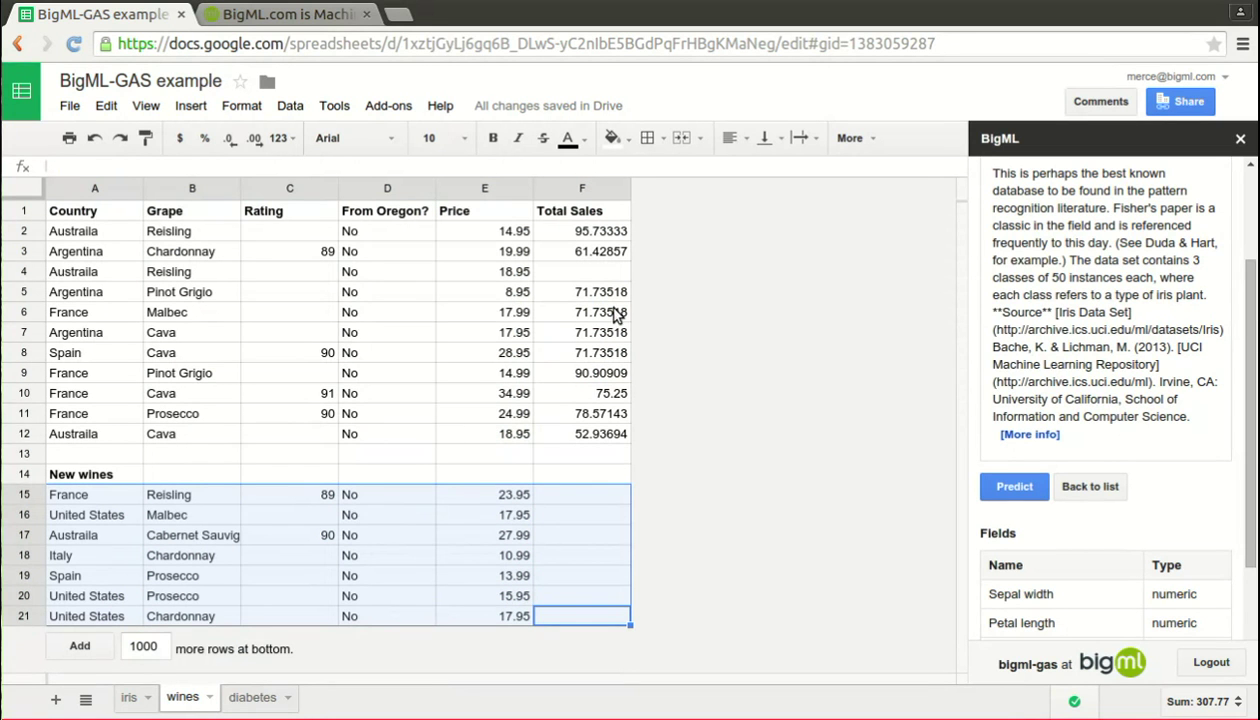
click(1081, 490)
click(1070, 271)
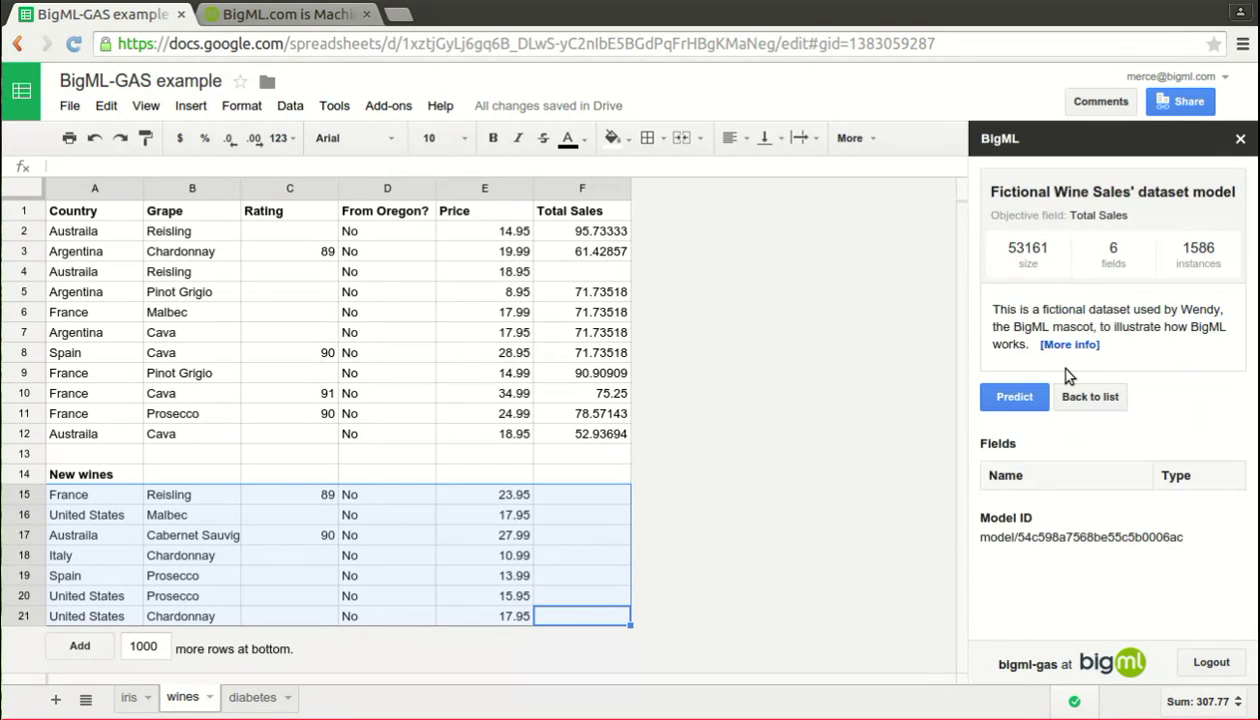
click(1012, 414)
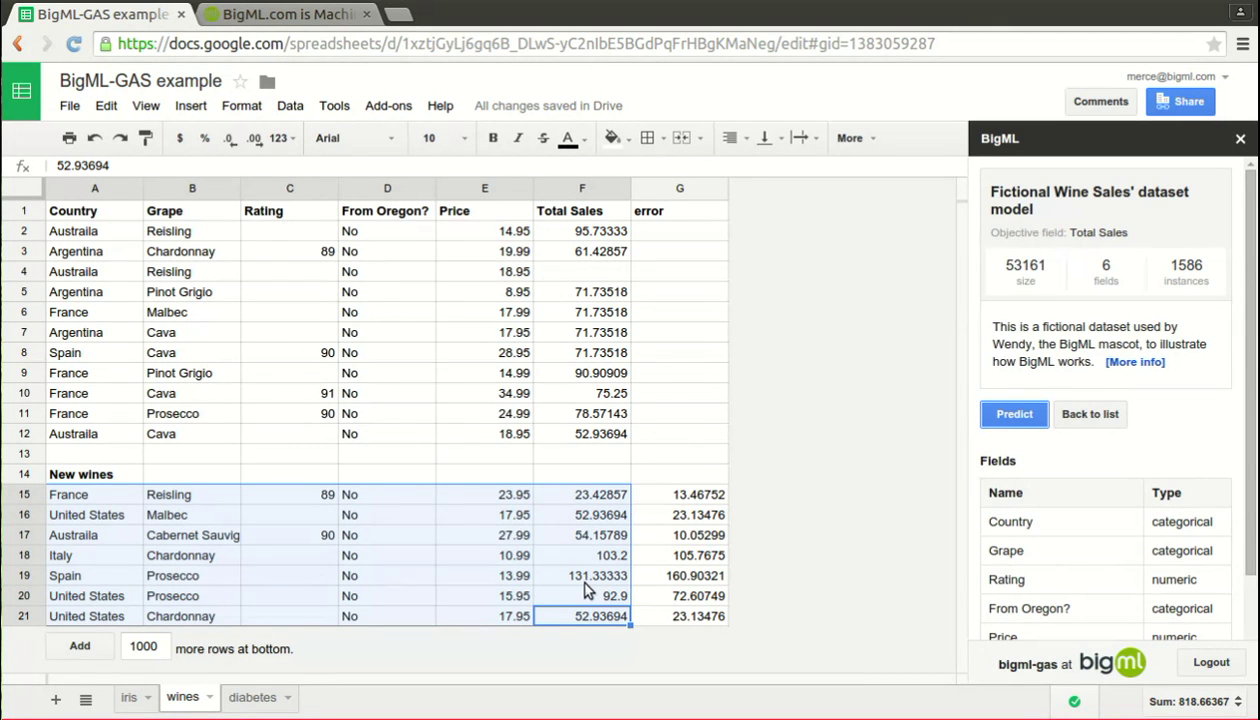
Assign diabetes rows to Diabetes Diagnosis clusters and check the Cluster 6 results in rows 4 and 12
click(244, 702)
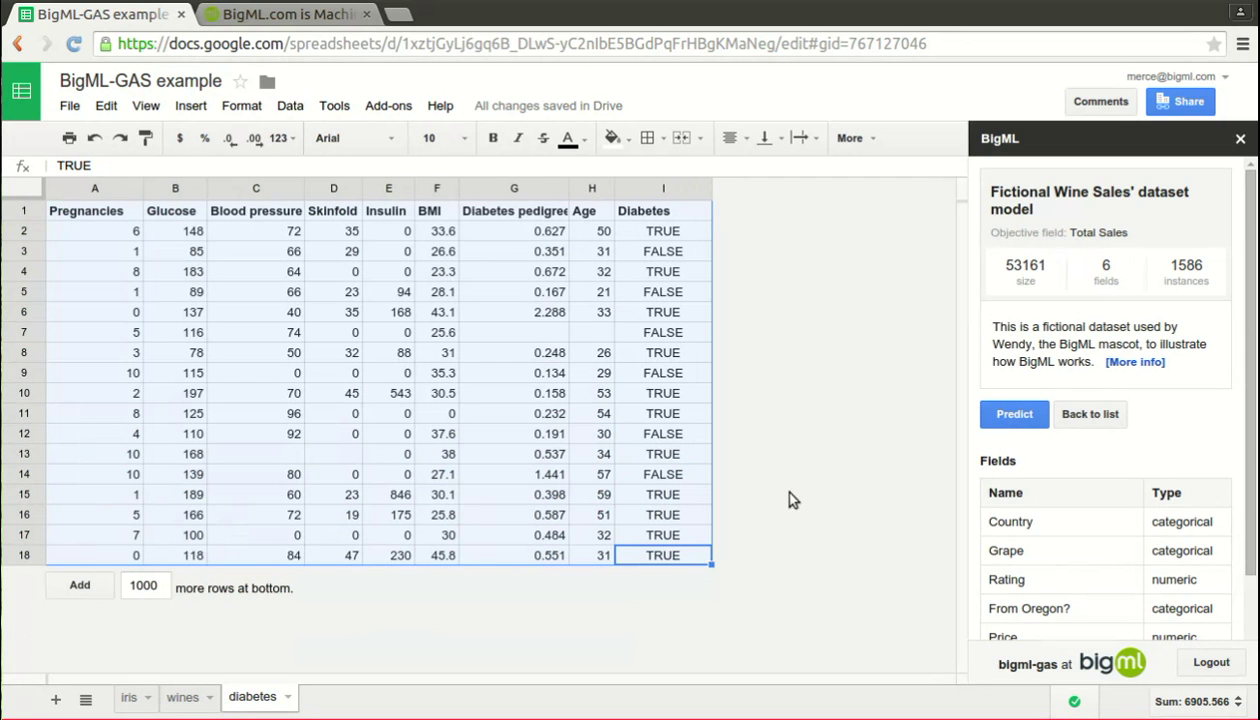
click(1122, 414)
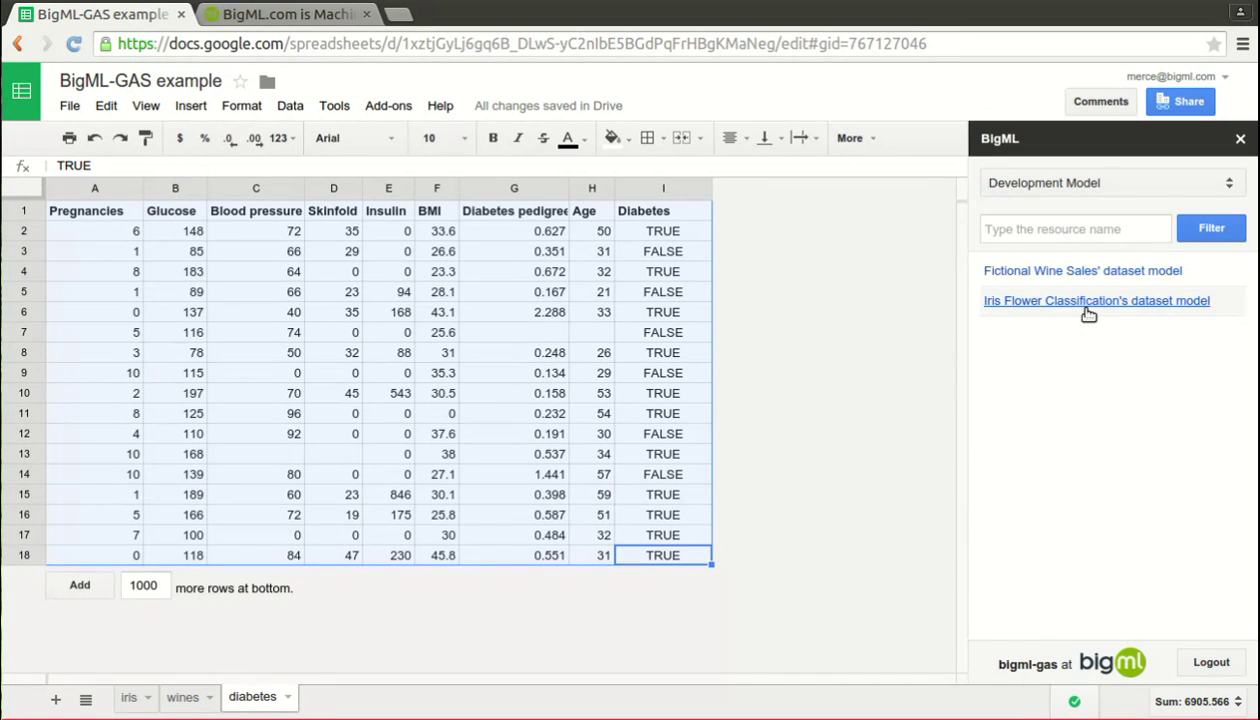
click(1166, 186)
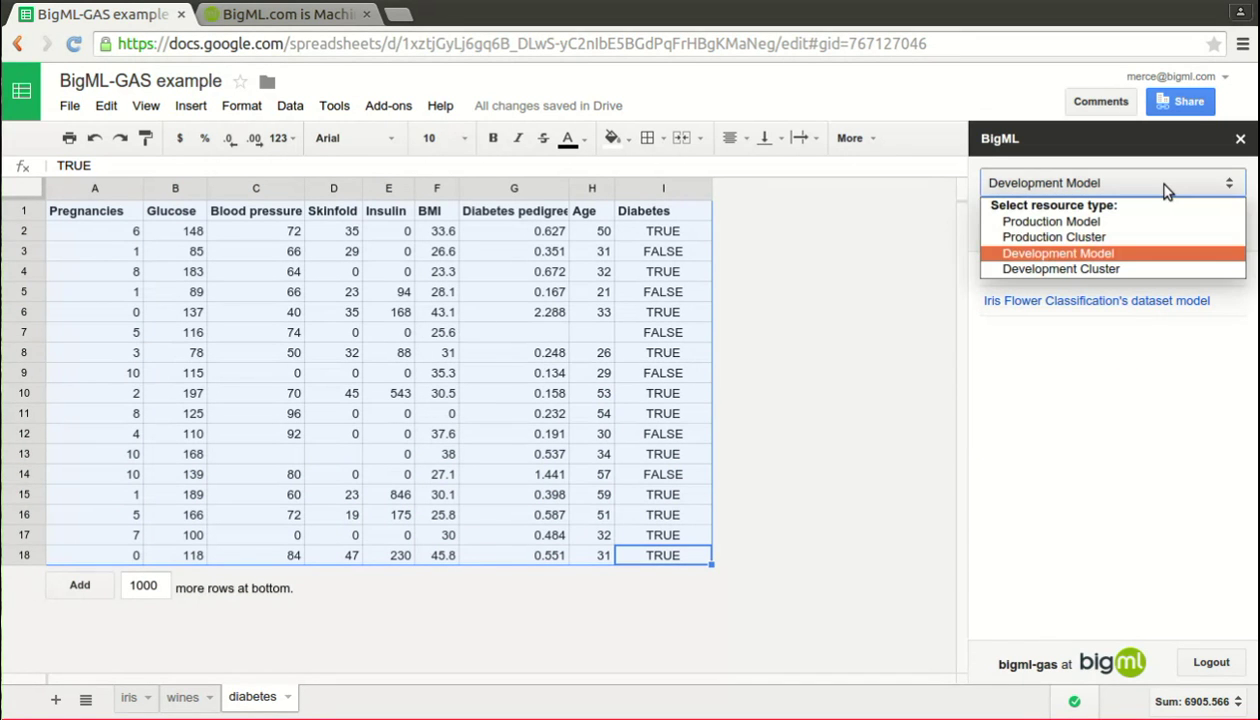
click(1102, 266)
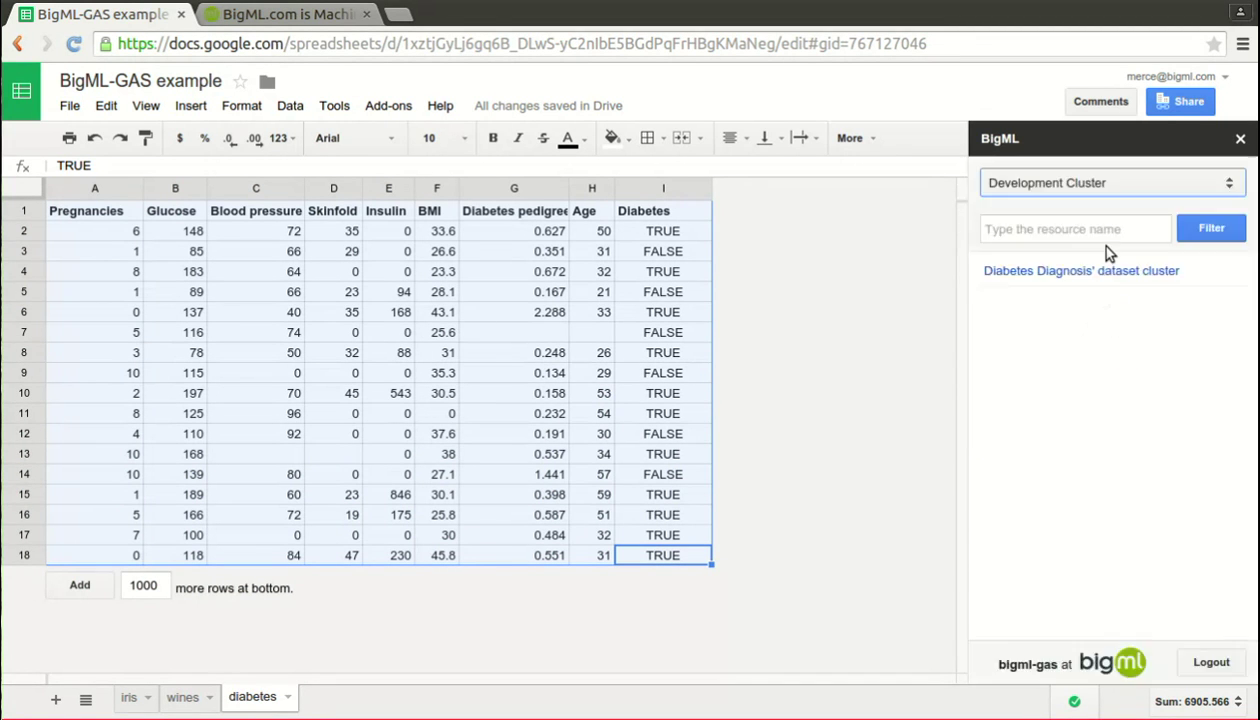
click(1099, 275)
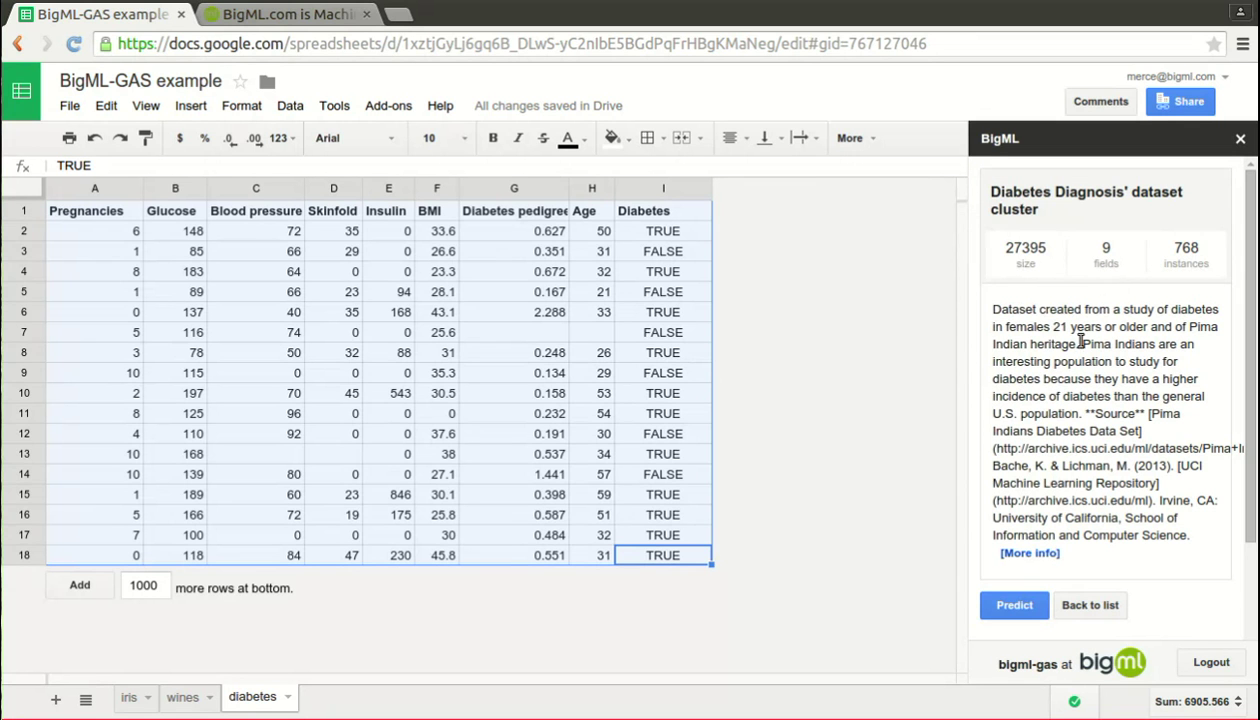
click(1016, 606)
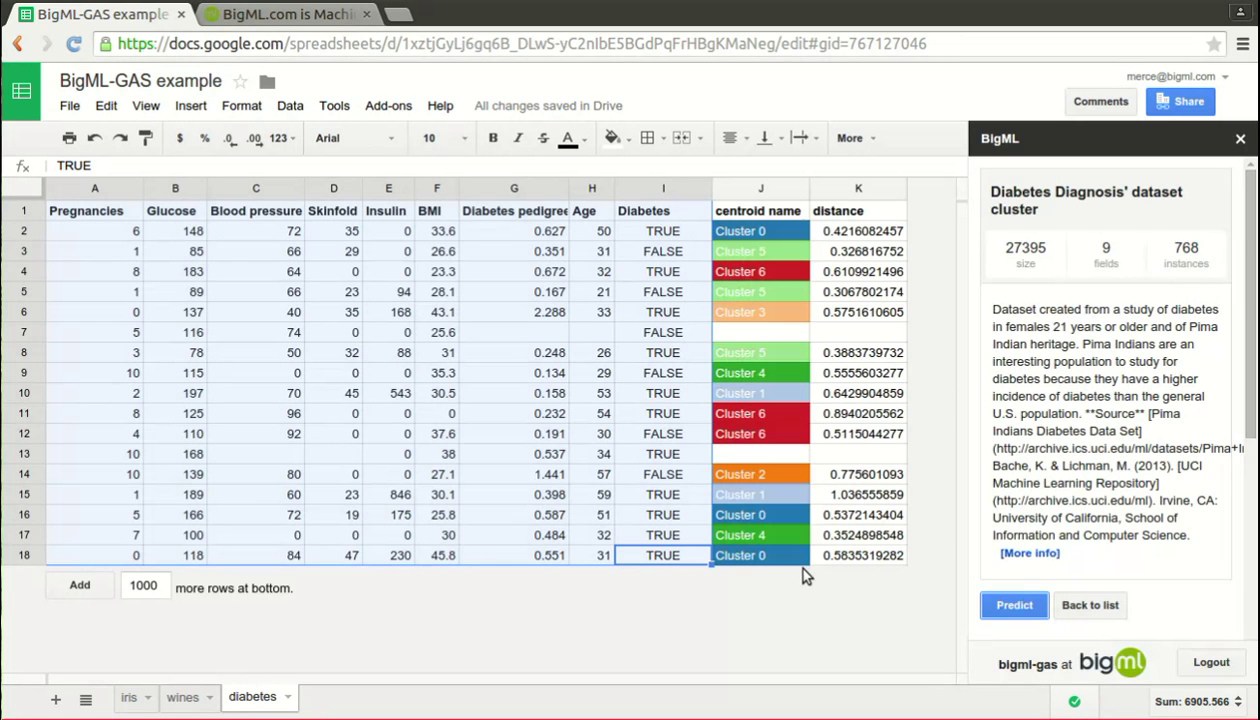
click(757, 271)
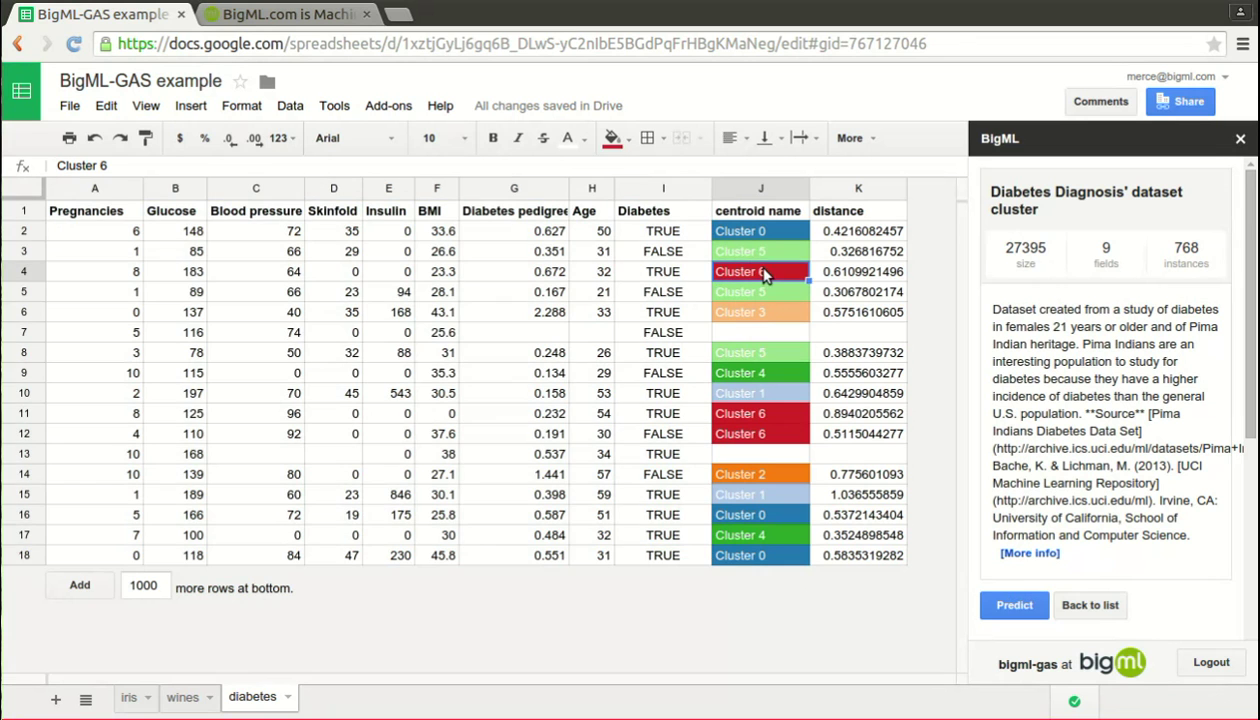
click(756, 438)
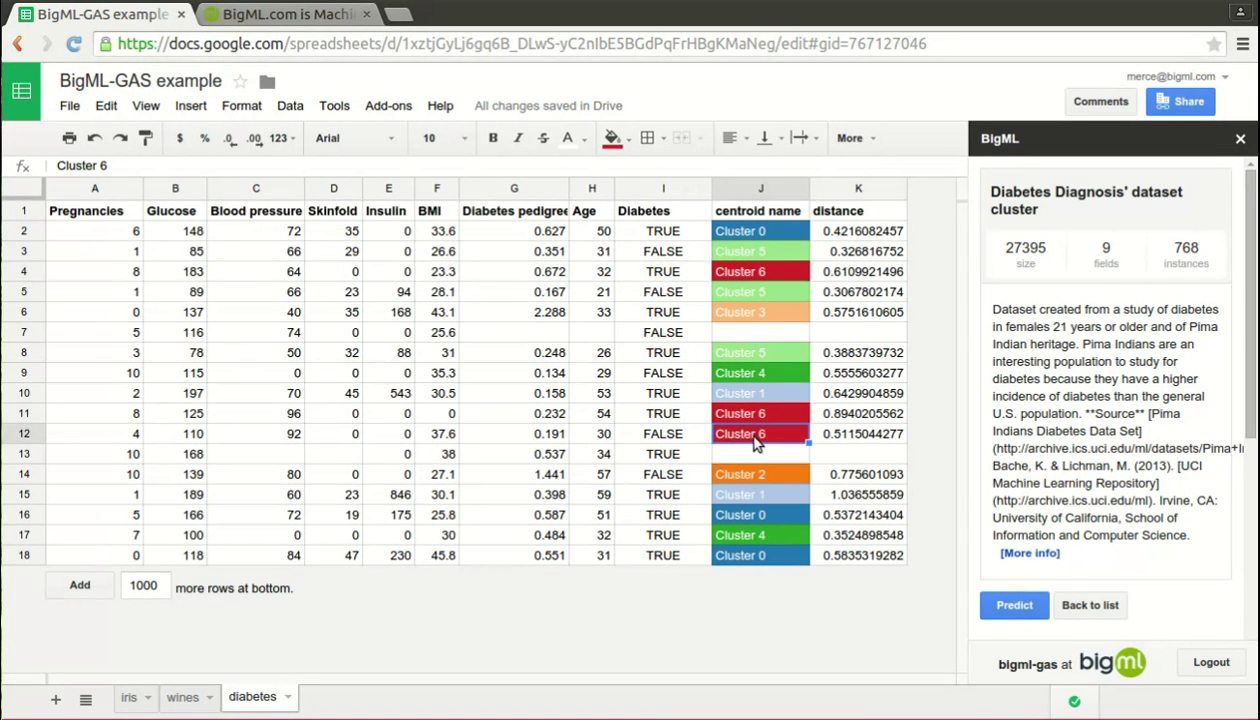
Switch to the BigML.com home page in the browser
click(390, 108)
mouse_move(405, 137)
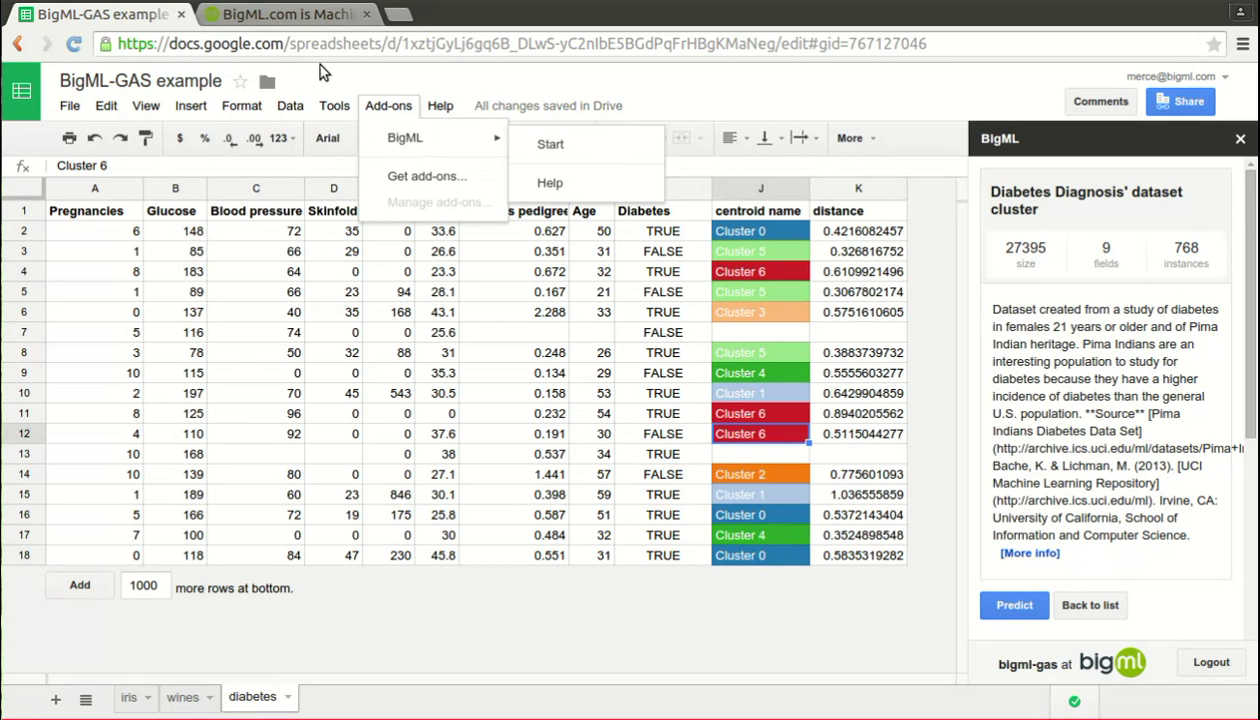
click(295, 15)
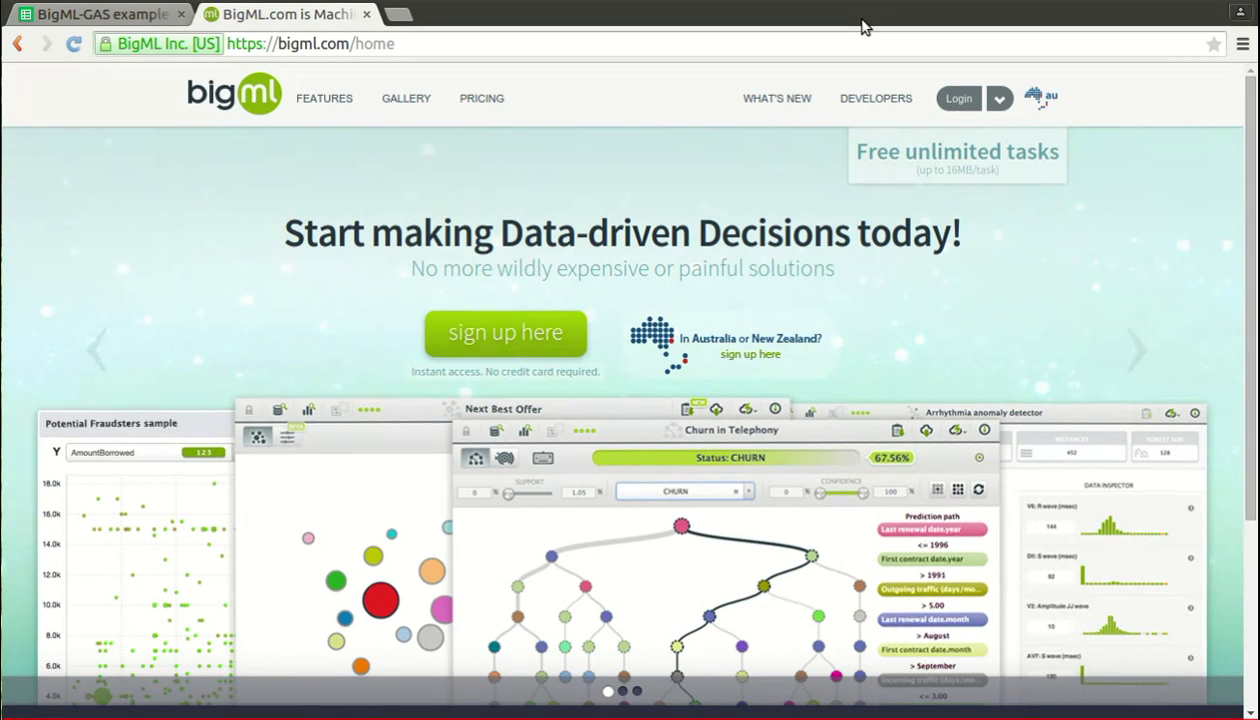
Log in to BigML and create a one-click dataset from the Fictional Wine Sales source
click(958, 98)
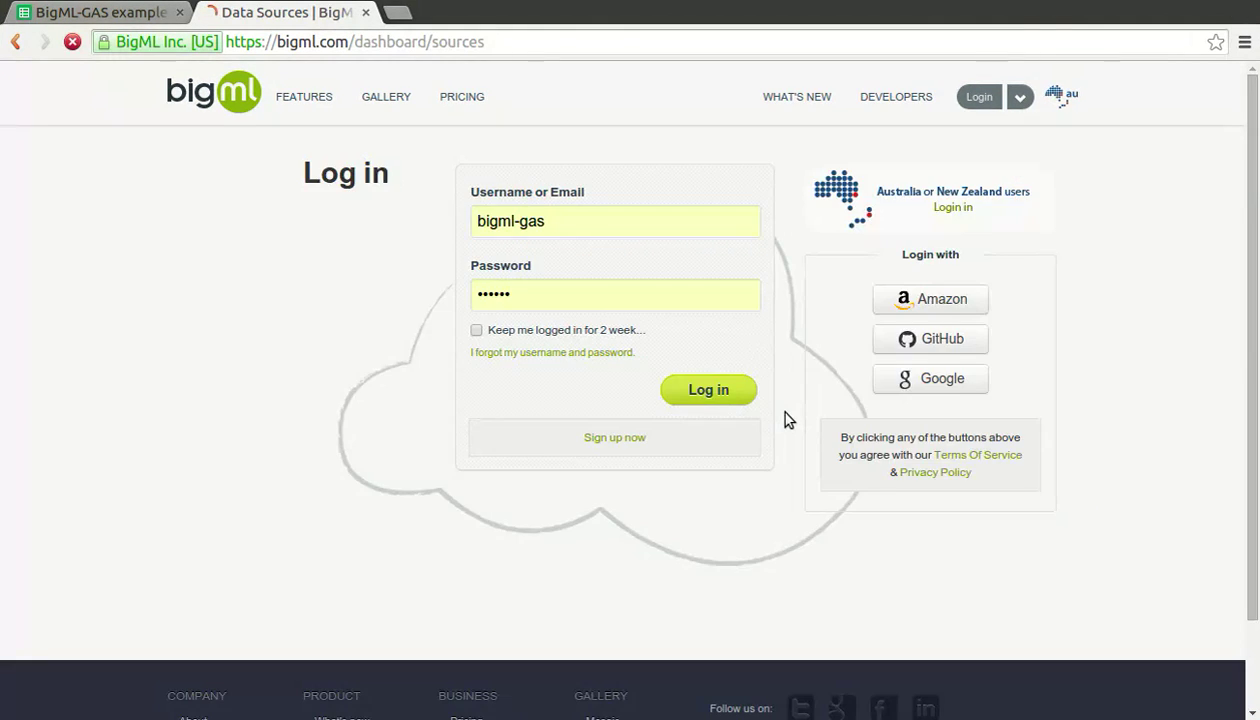
key(Return)
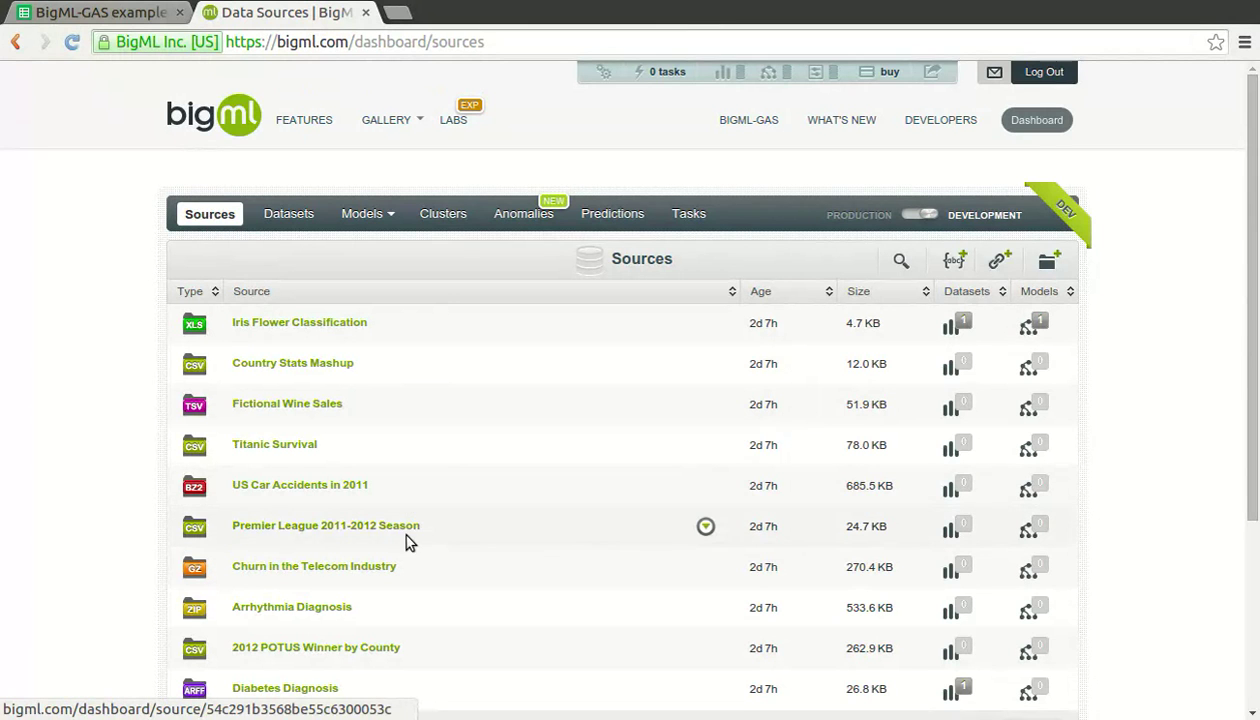
click(705, 404)
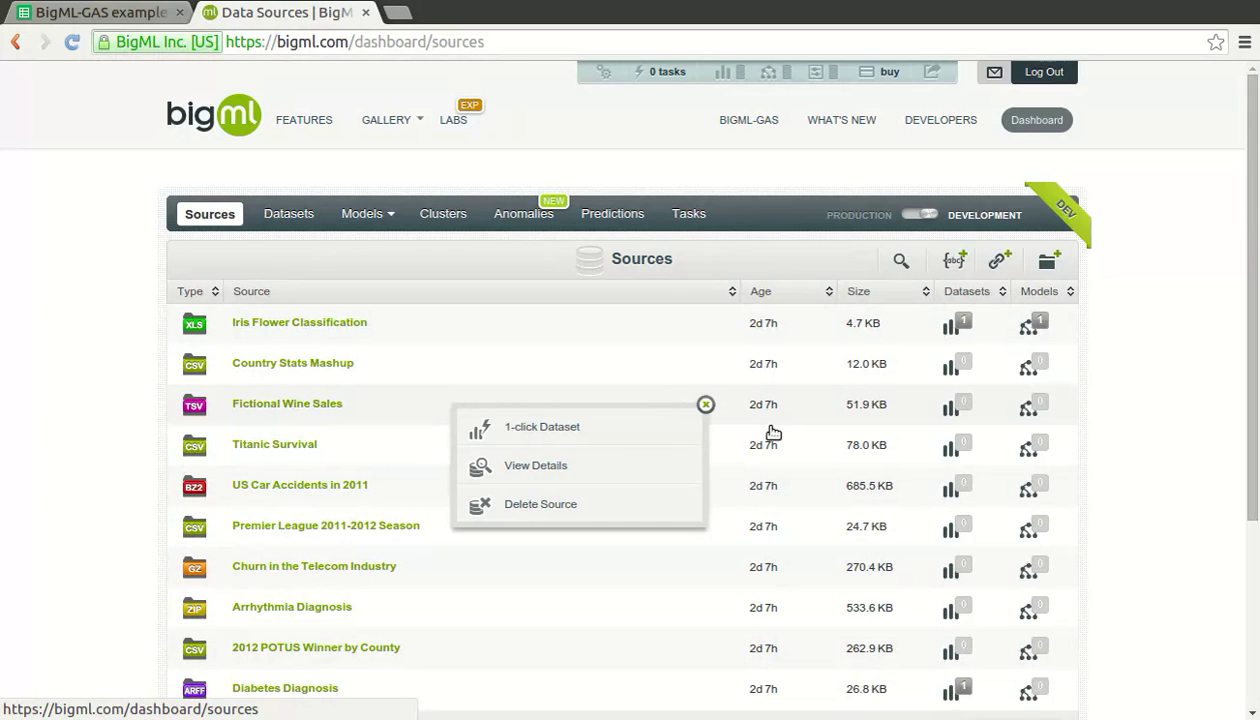
click(710, 440)
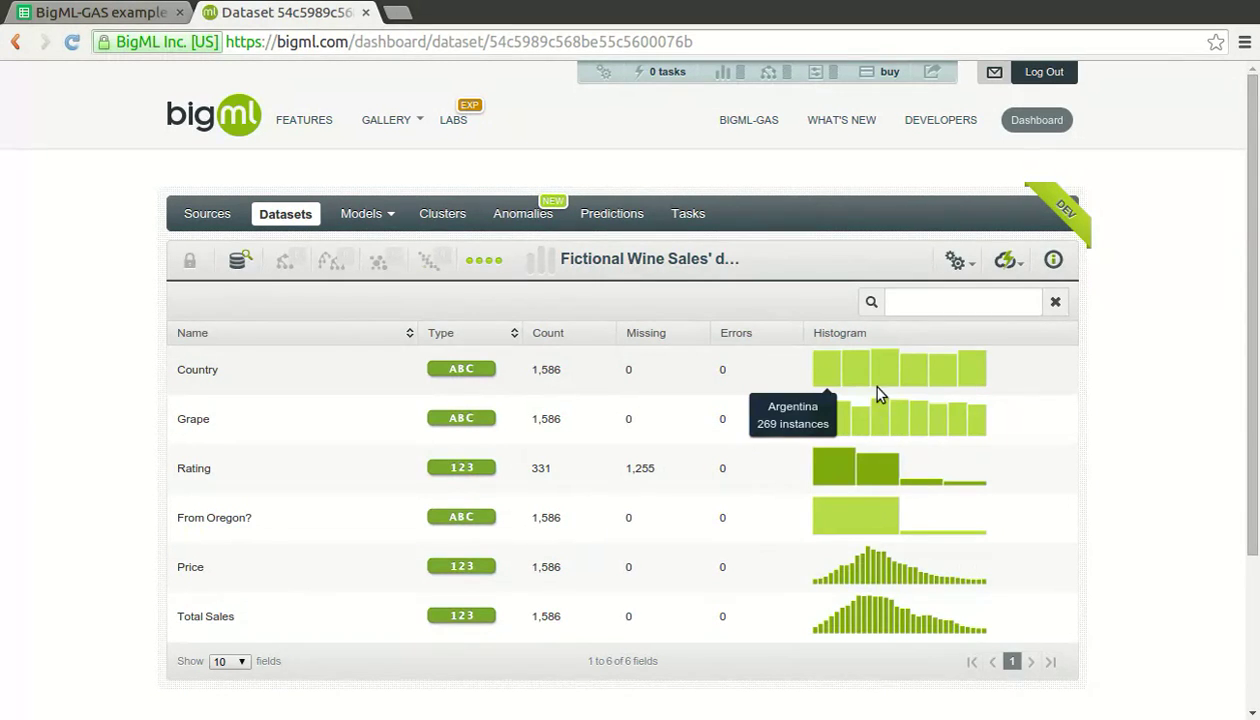
Build a 1-Click Model from the Fictional Wine Sales dataset and explore its tree predictions
click(1005, 260)
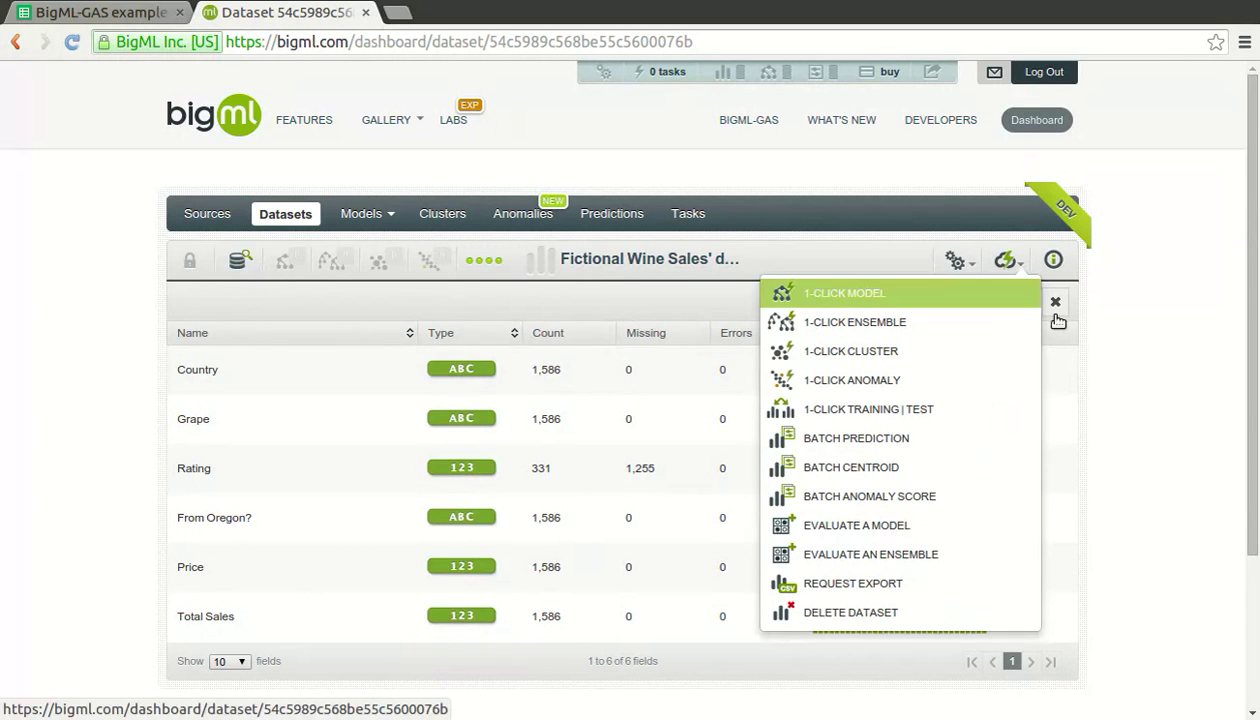
click(1030, 294)
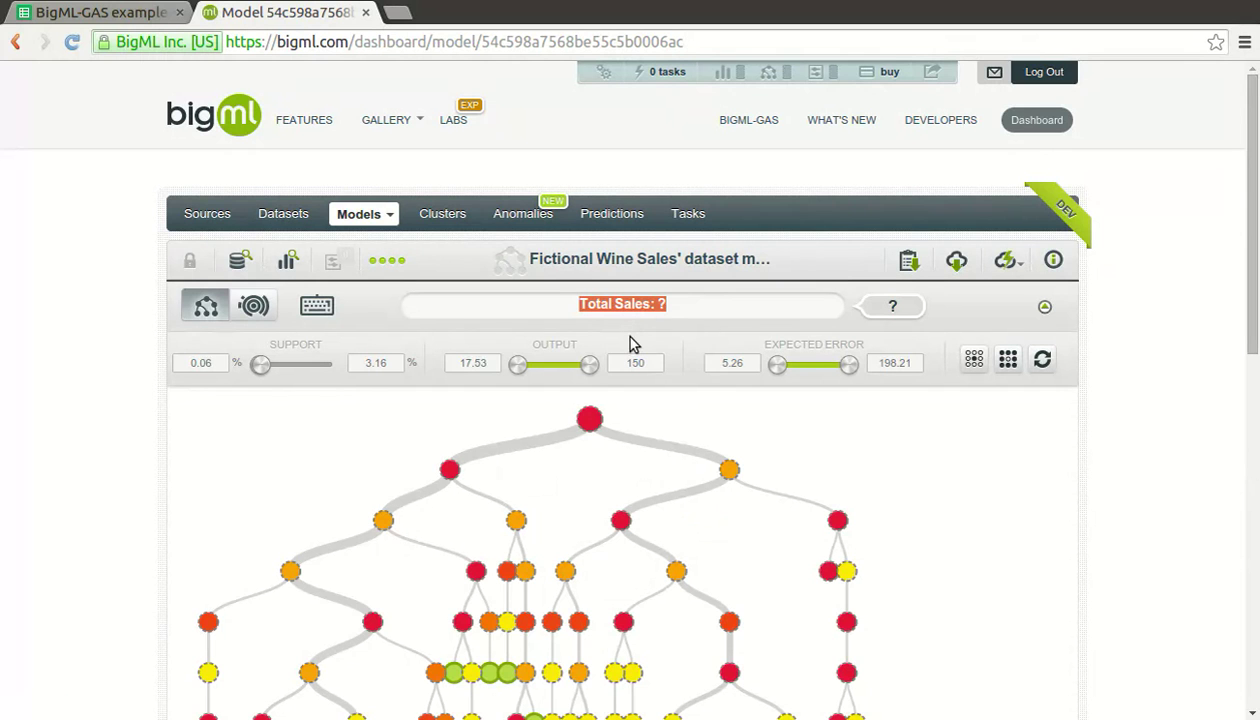
scroll(1030, 448, down, 2)
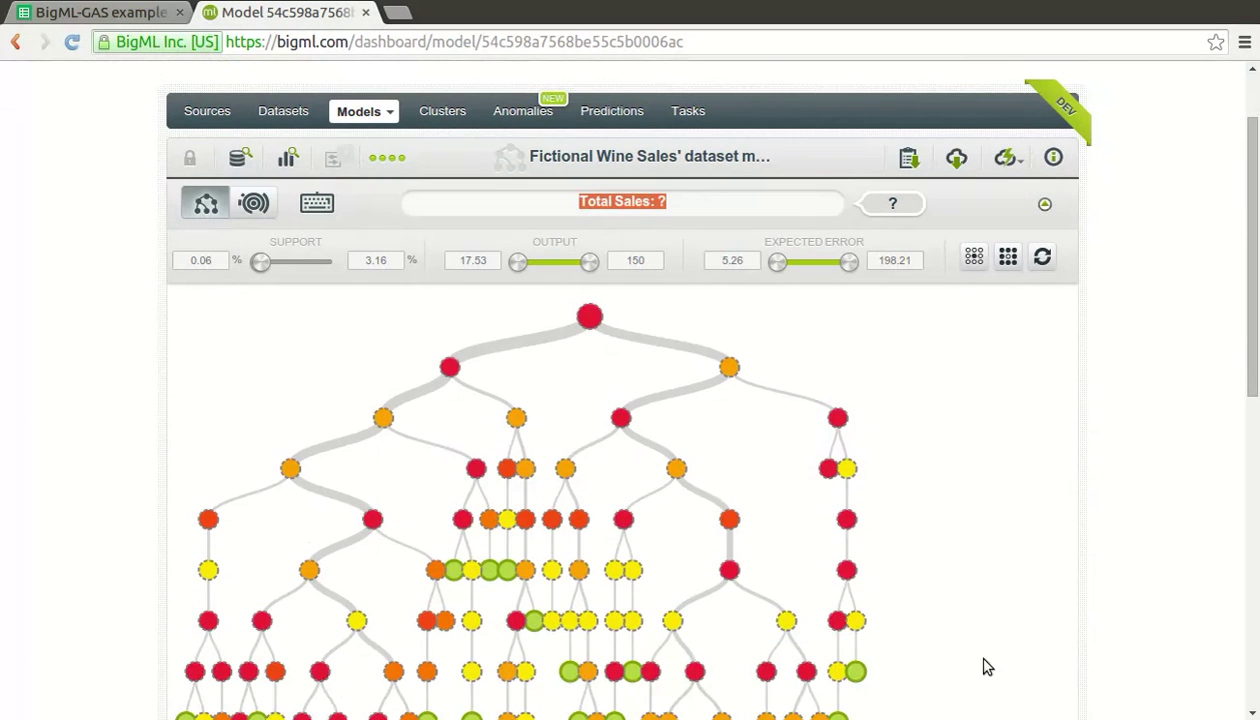
mouse_move(931, 700)
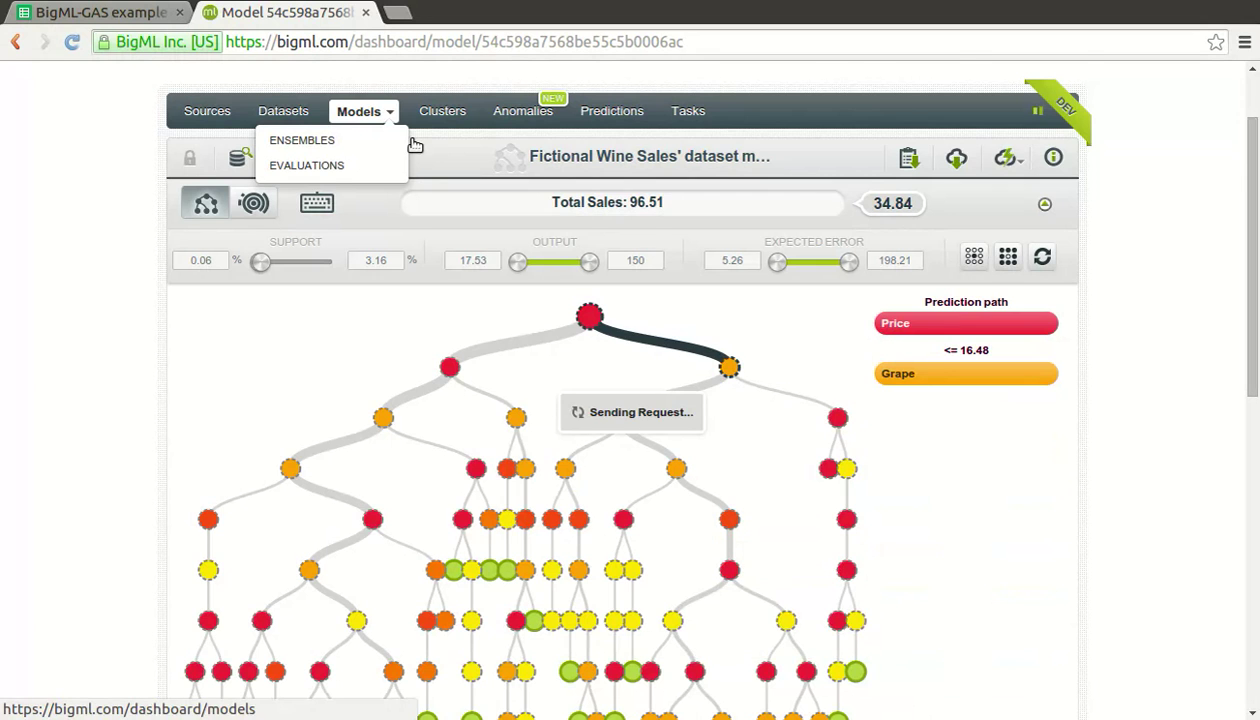
click(414, 146)
Open the Iris Flower Classification model and examine its Species decision tree
click(448, 368)
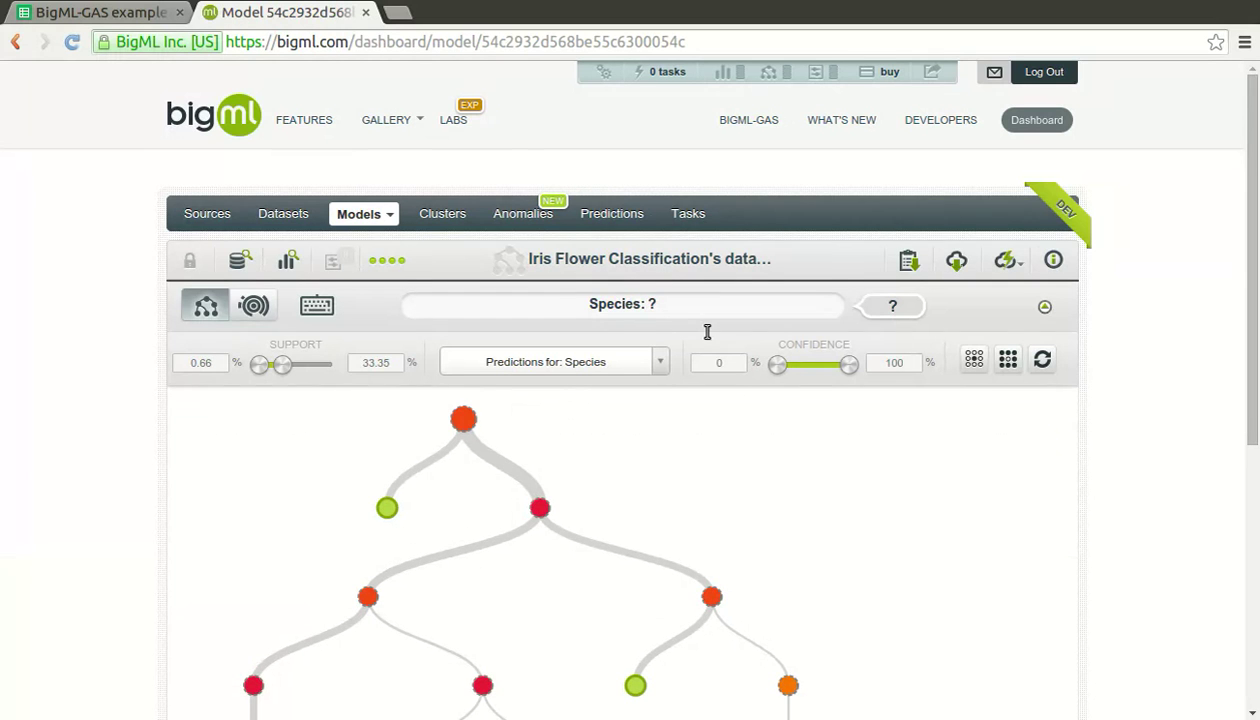
triple_click(621, 318)
mouse_move(453, 538)
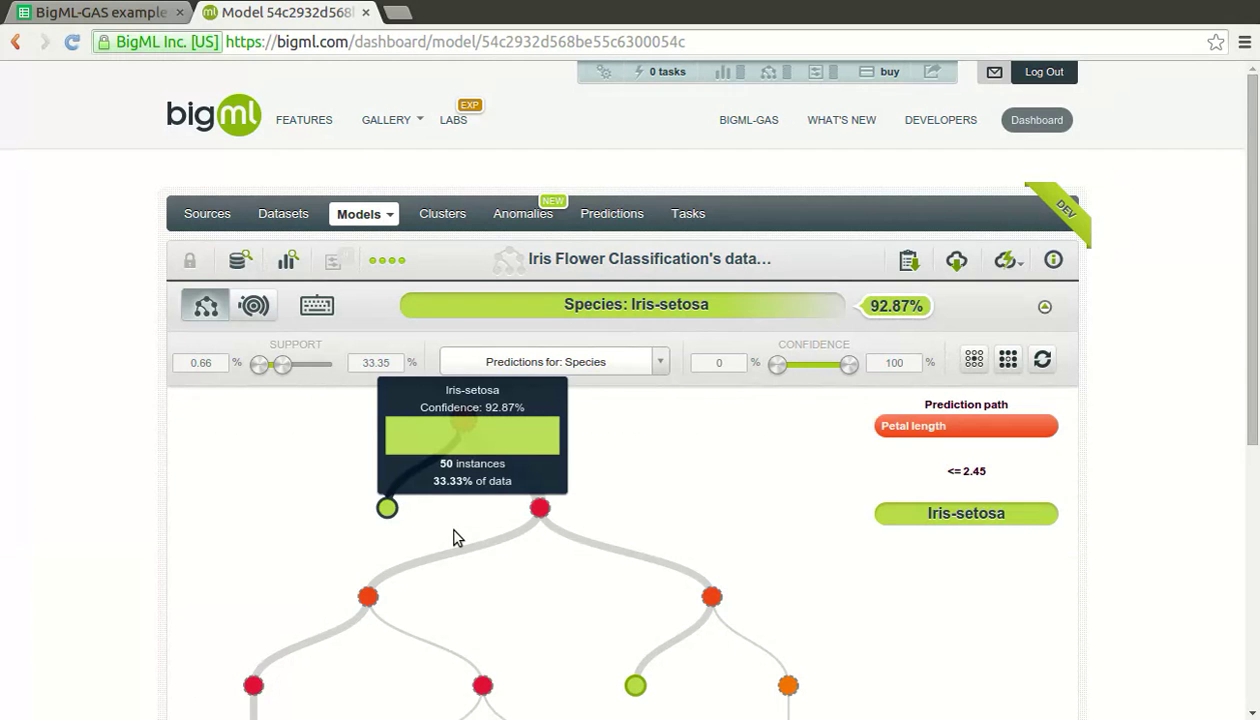
Inspect the Diabetes Diagnosis dataset cluster's bubbles, then return to the clusters list
click(506, 241)
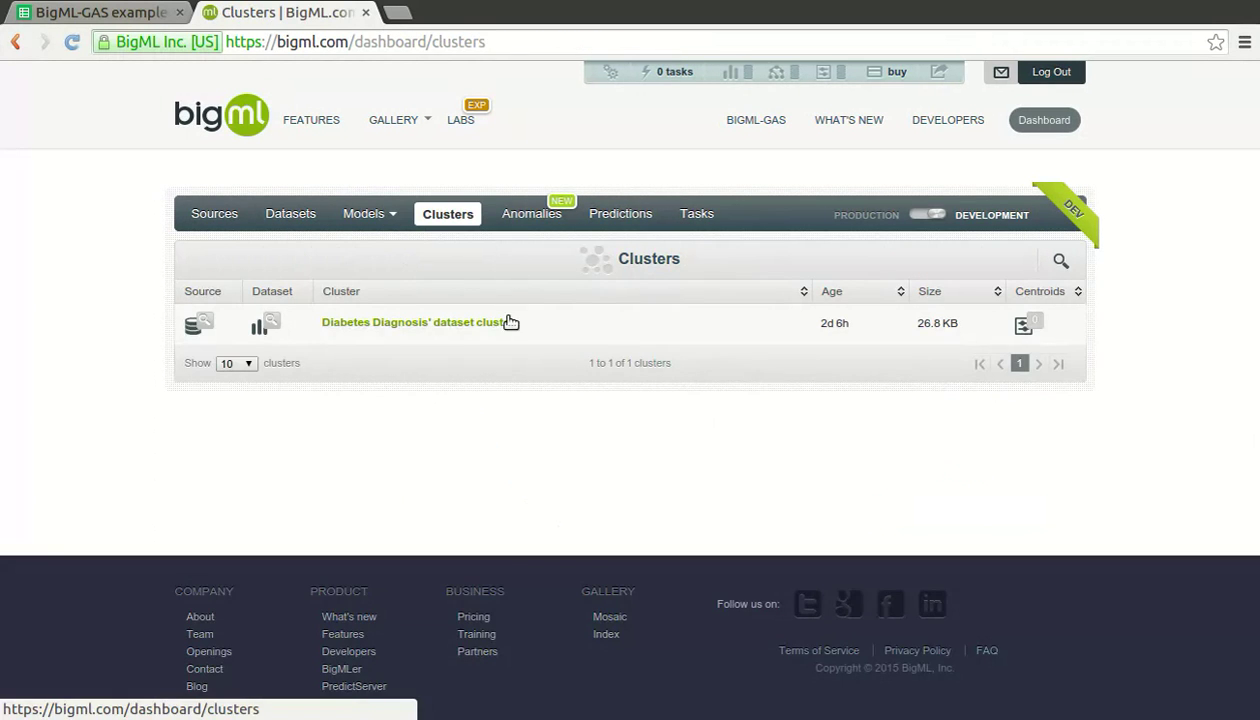
click(496, 356)
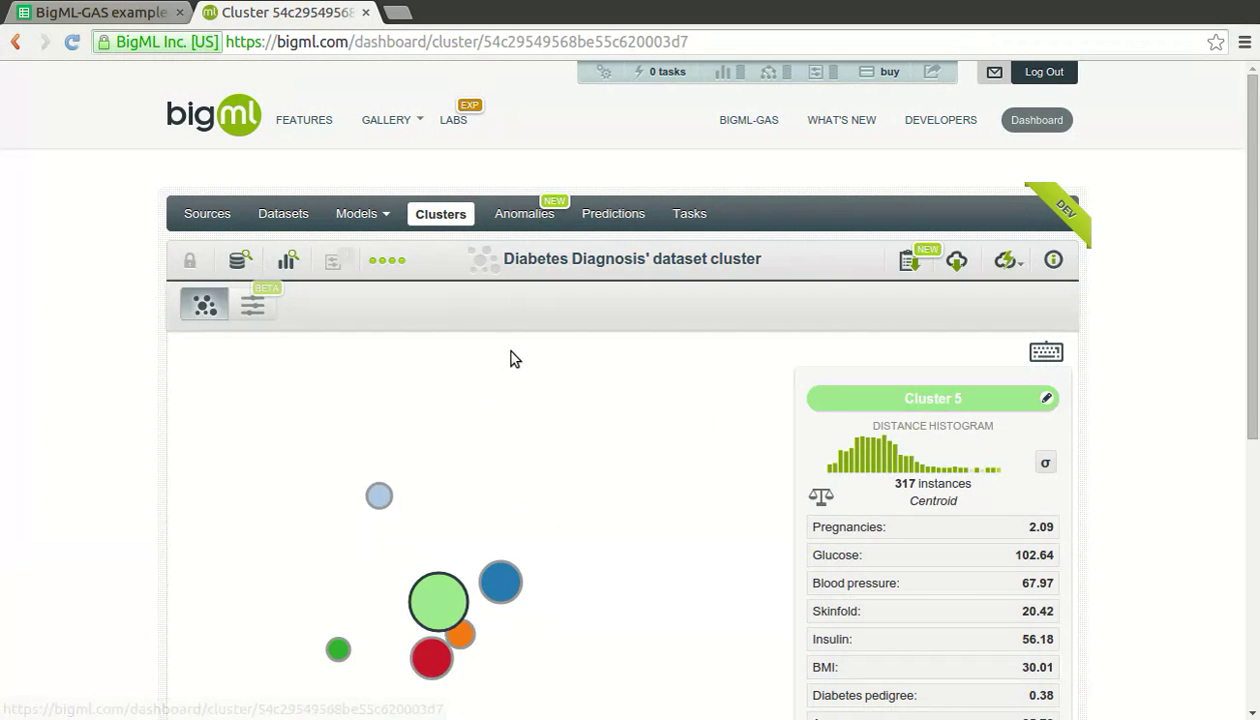
mouse_move(553, 583)
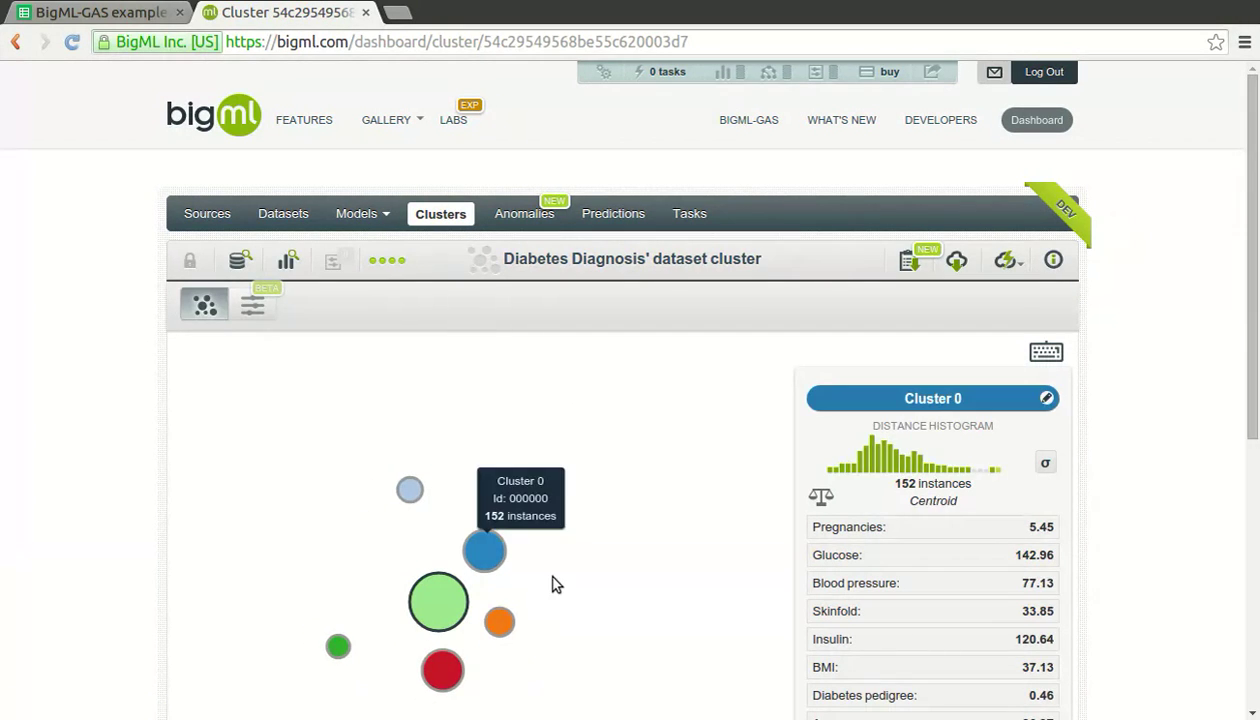
mouse_move(560, 658)
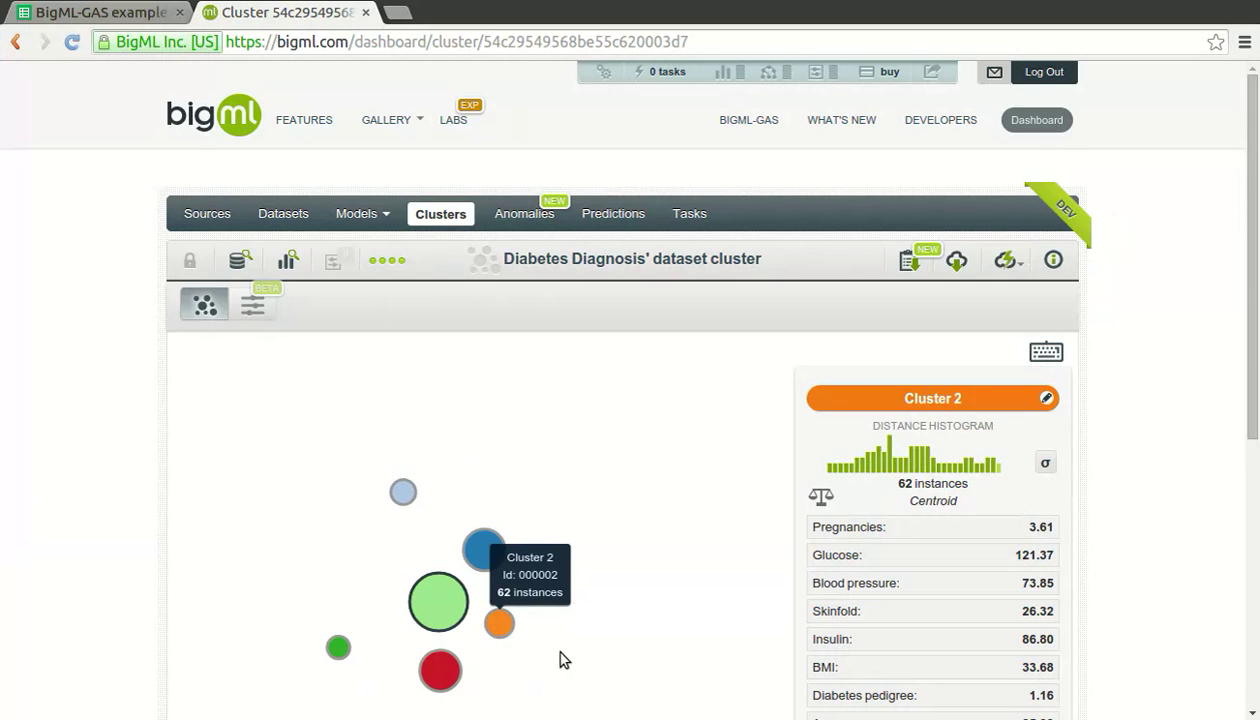
mouse_move(506, 640)
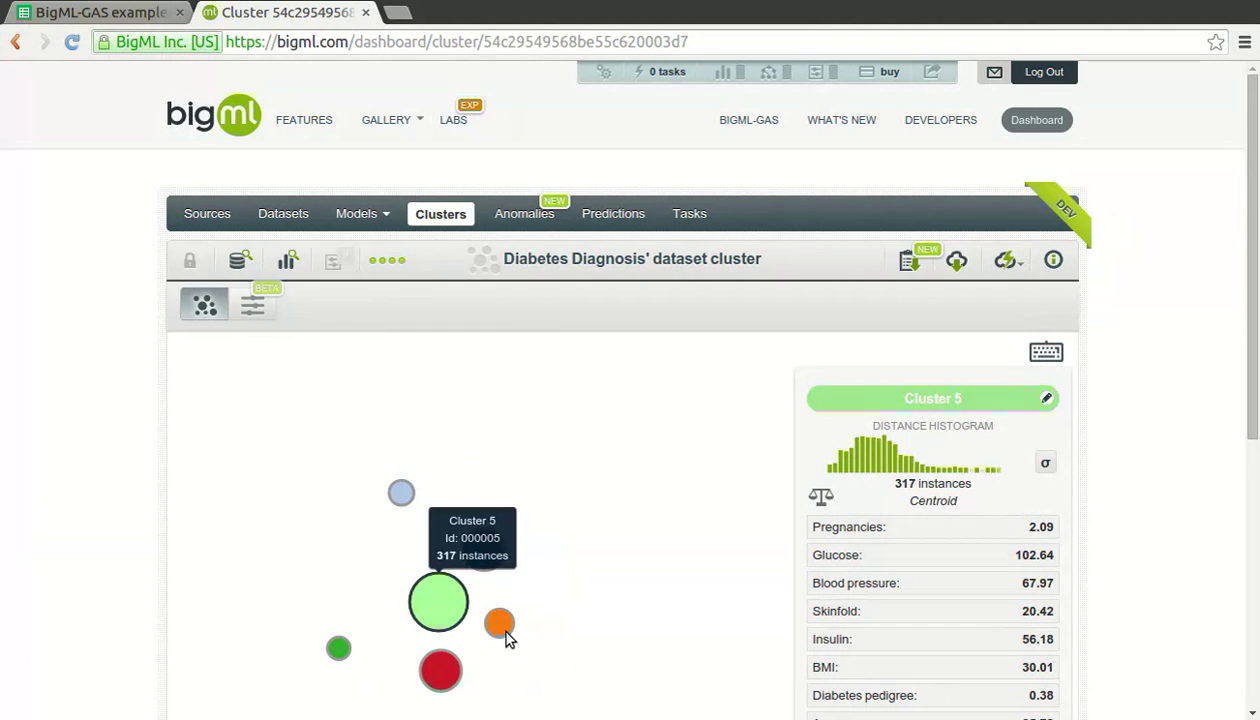
mouse_move(511, 522)
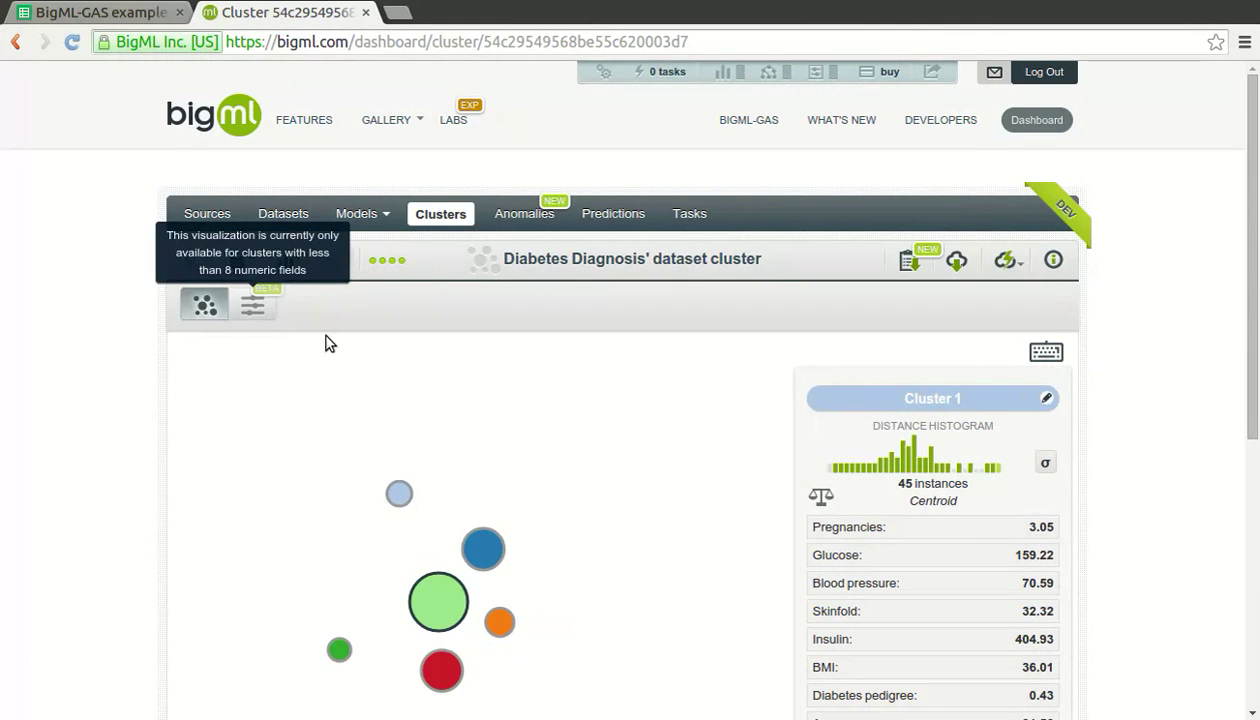
mouse_move(935, 601)
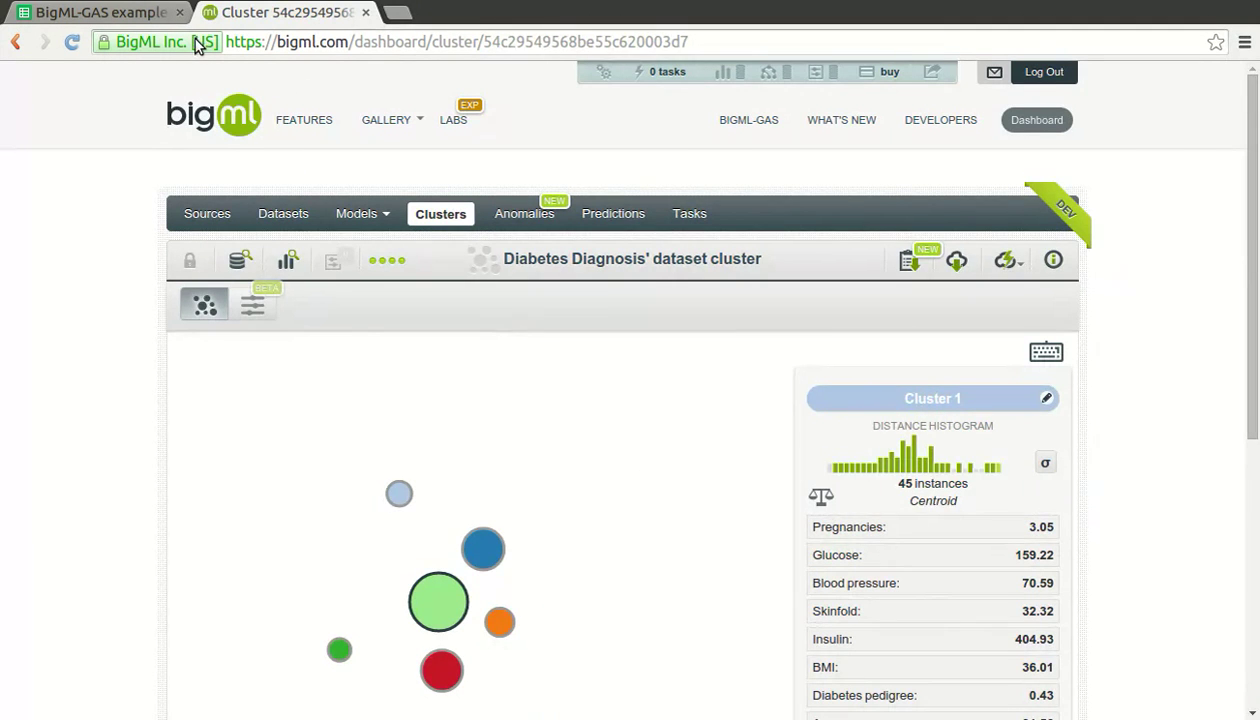
key(alt+Left)
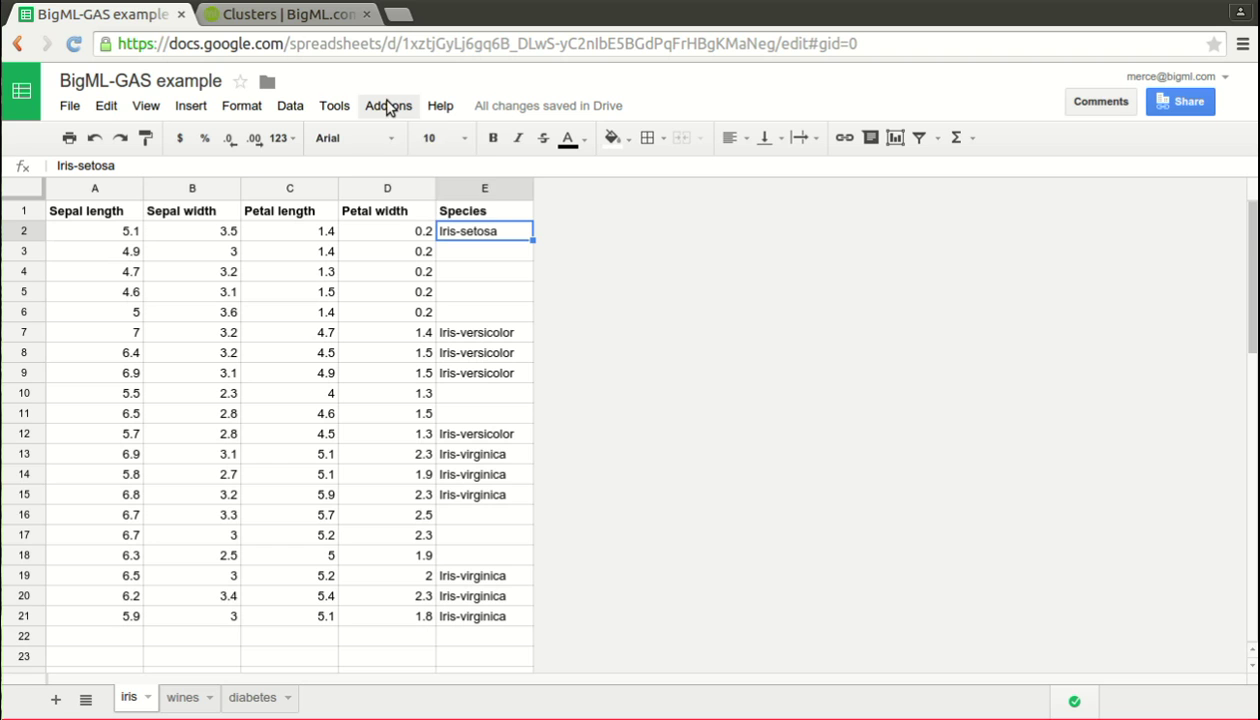
Start the BigML add-on and enter the BigML username in its login panel
click(389, 108)
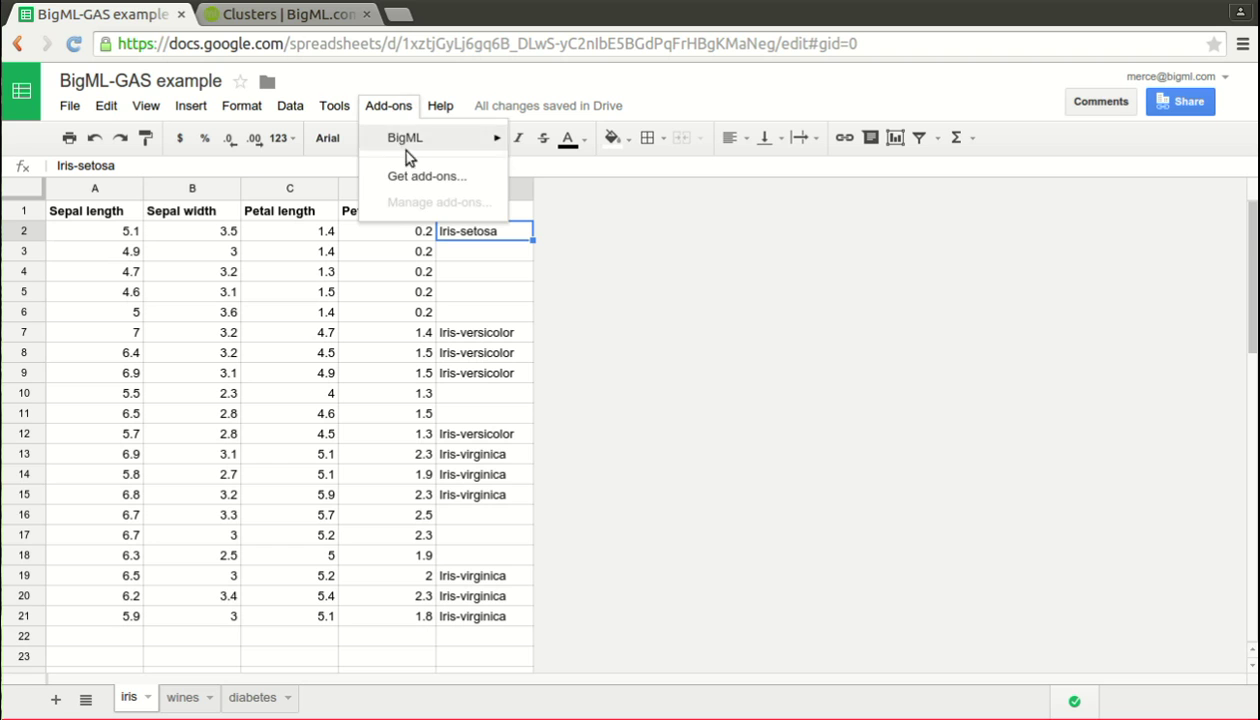
mouse_move(466, 146)
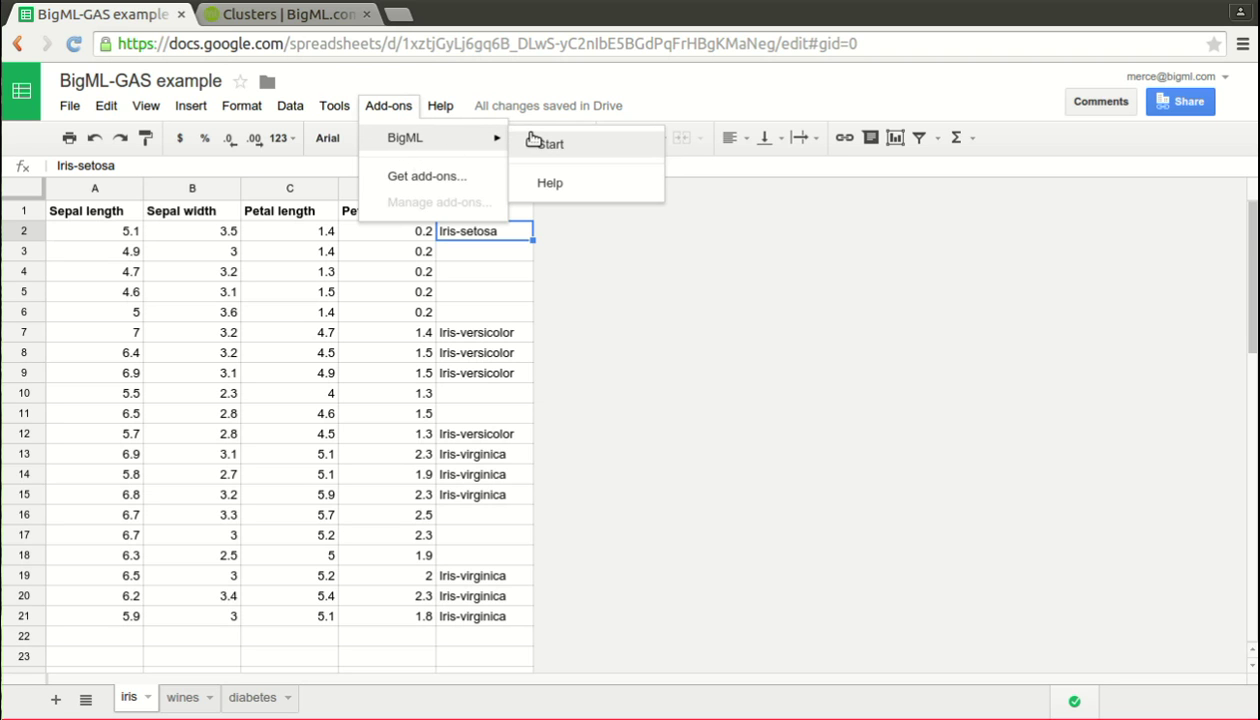
click(545, 144)
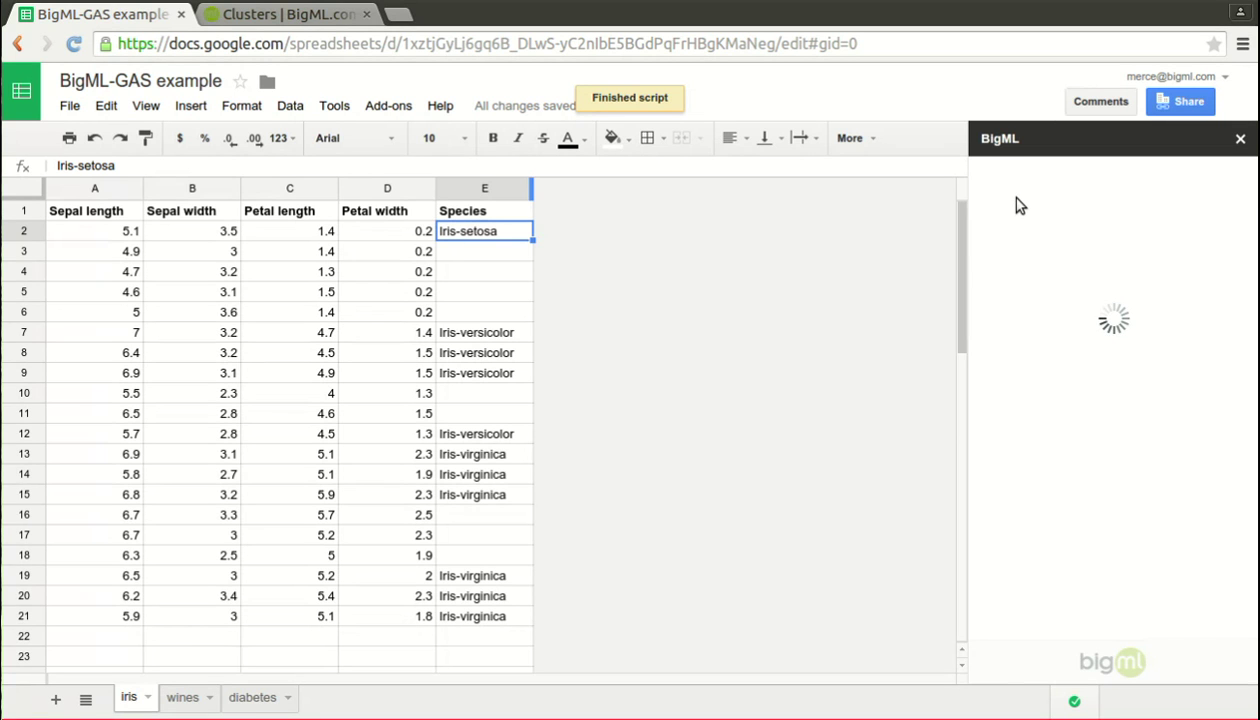
text(bigml-gas)
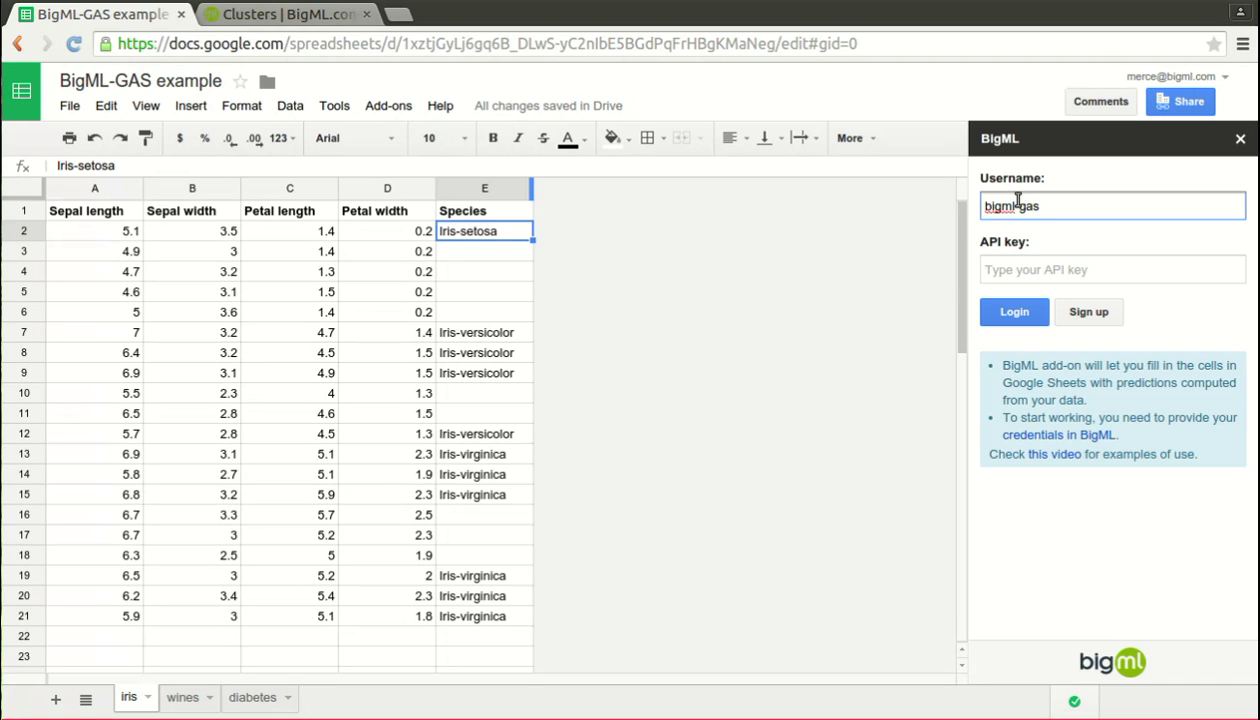
click(985, 268)
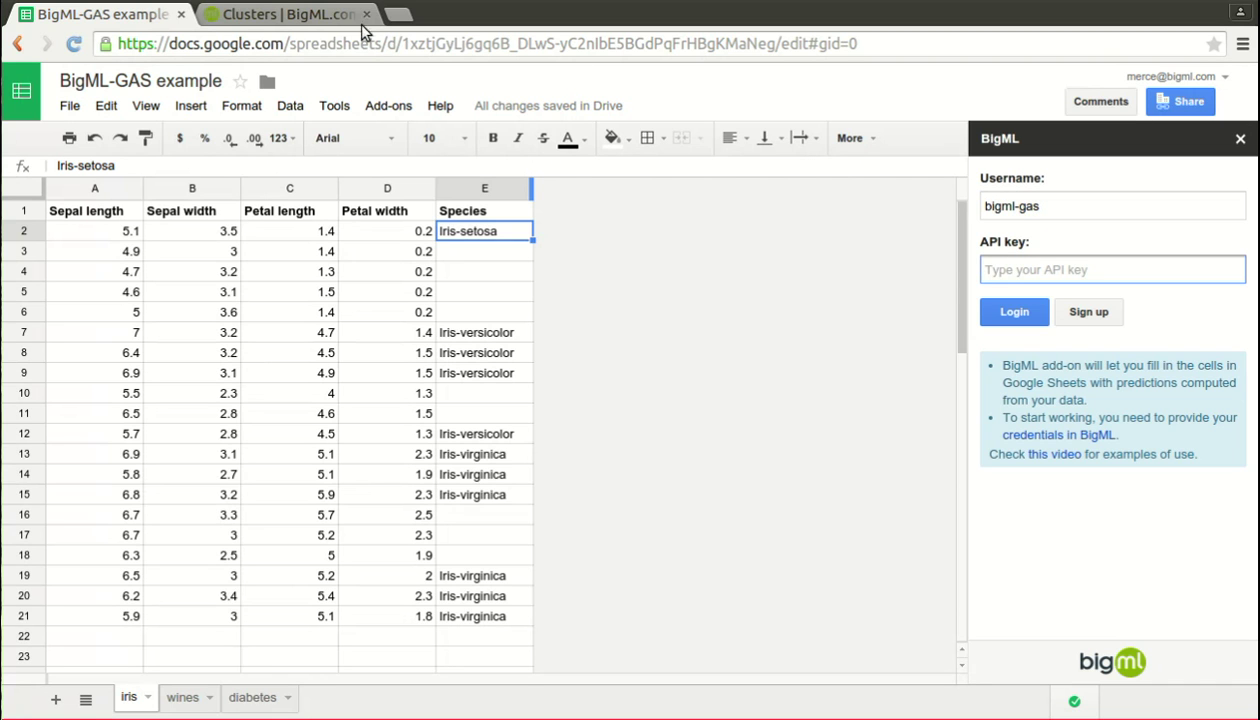
click(327, 17)
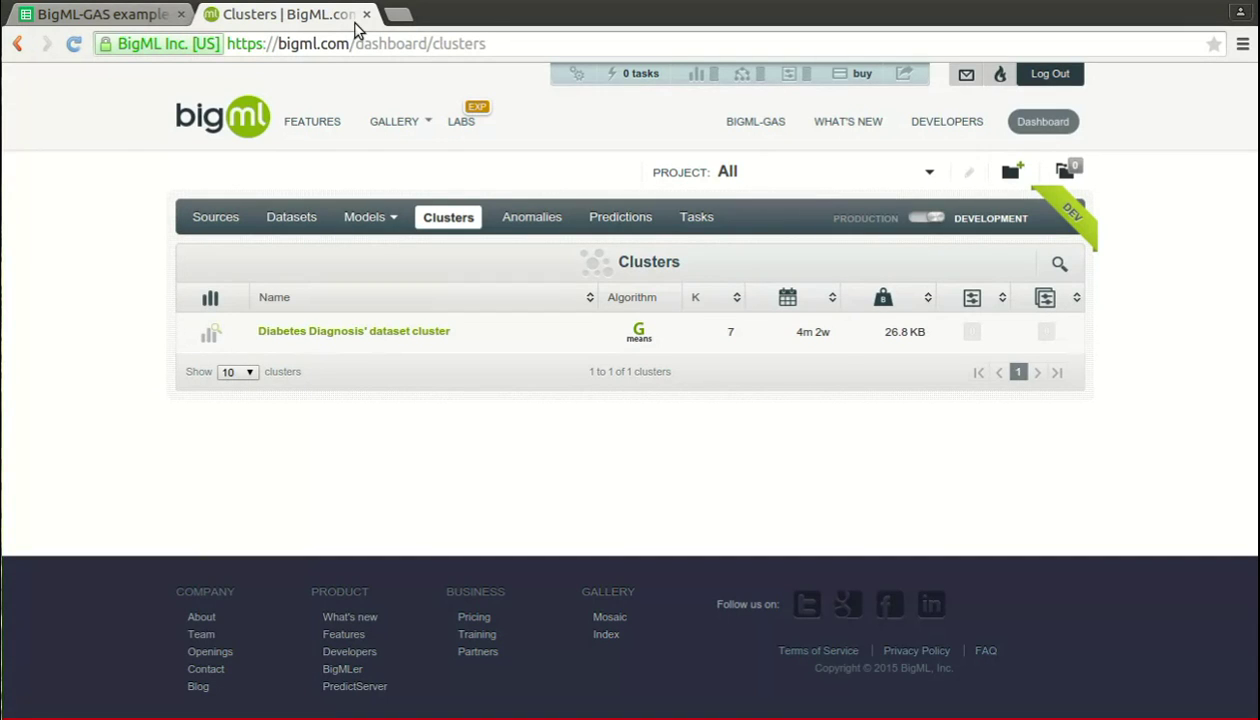
click(571, 76)
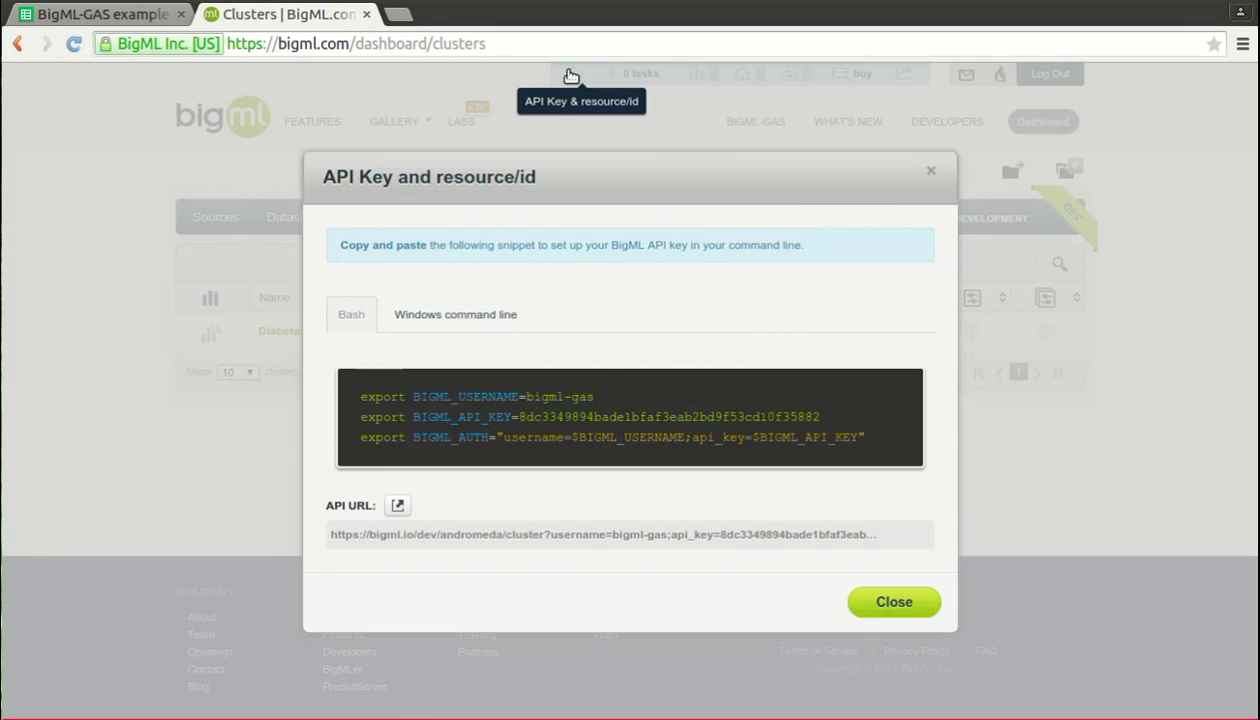
double_click(572, 417)
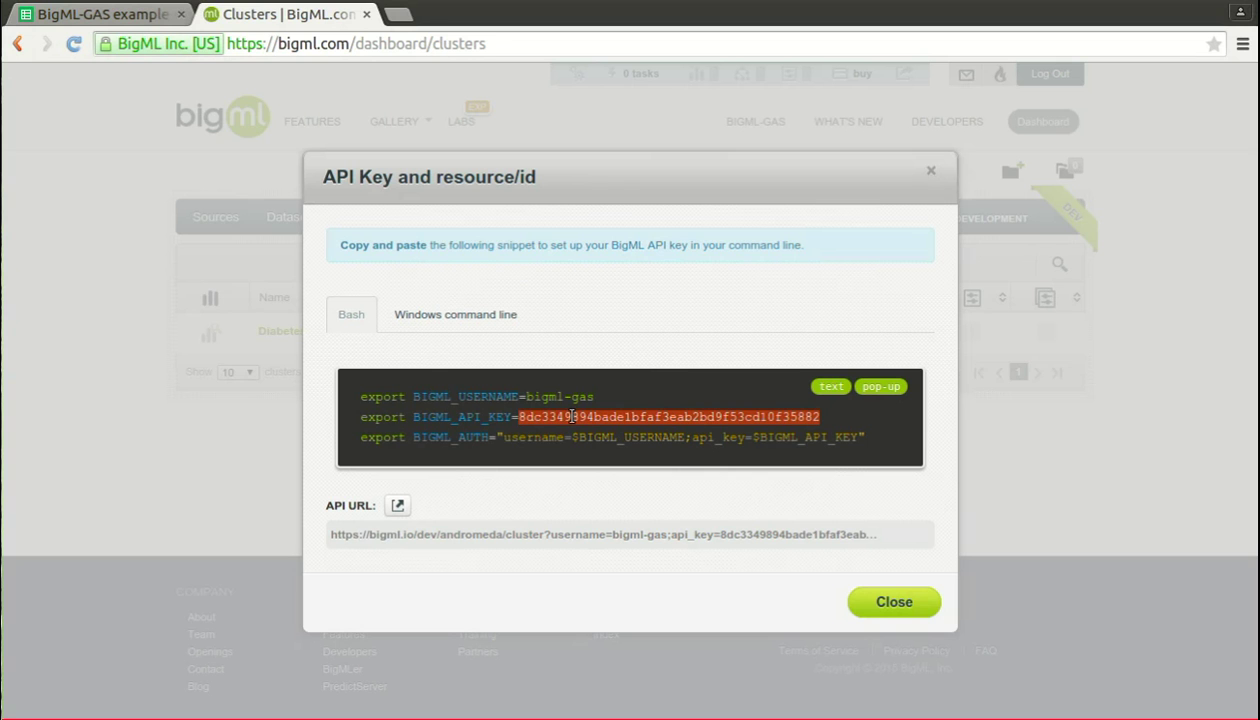
click(900, 604)
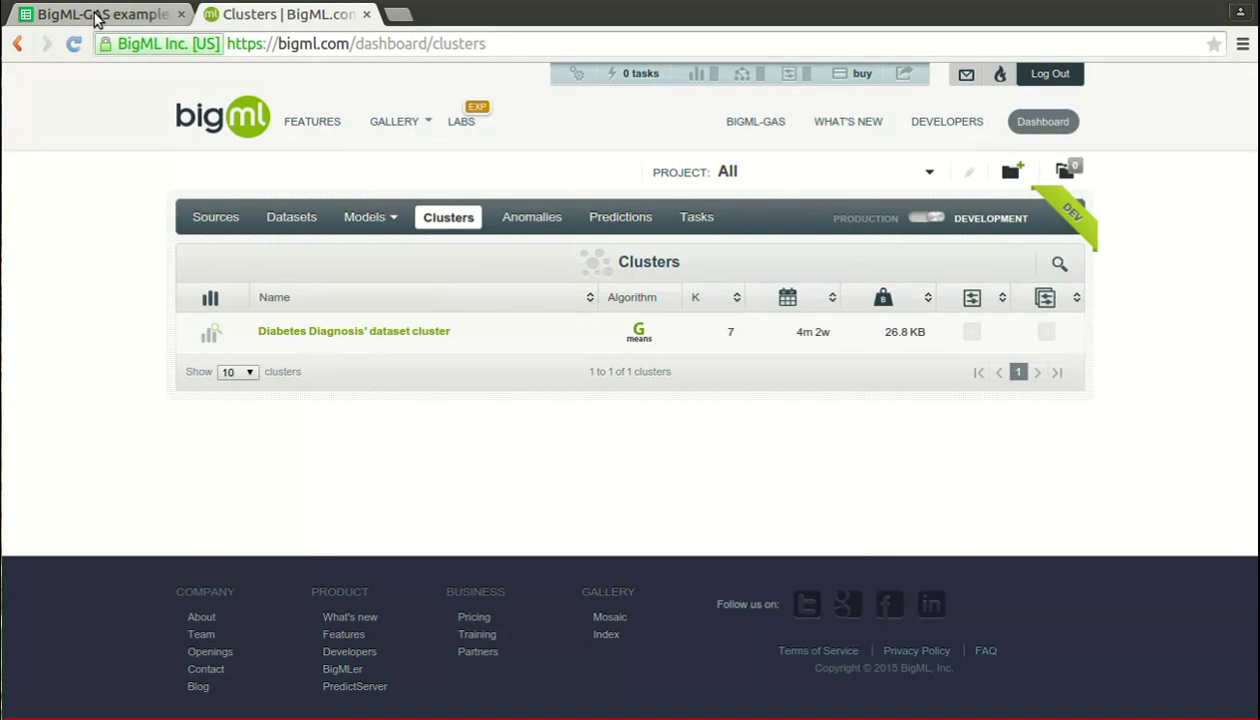
Return to the BigML-GAS example spreadsheet and log in to the BigML add-on
click(97, 15)
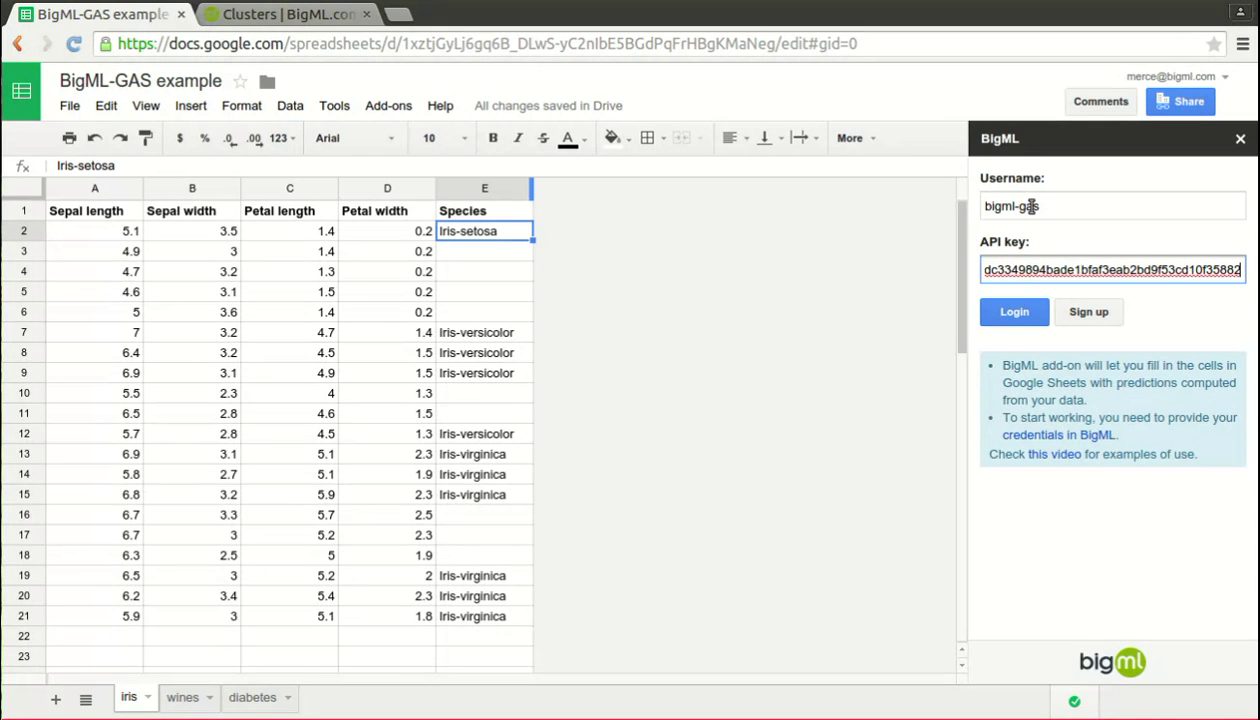
click(1015, 312)
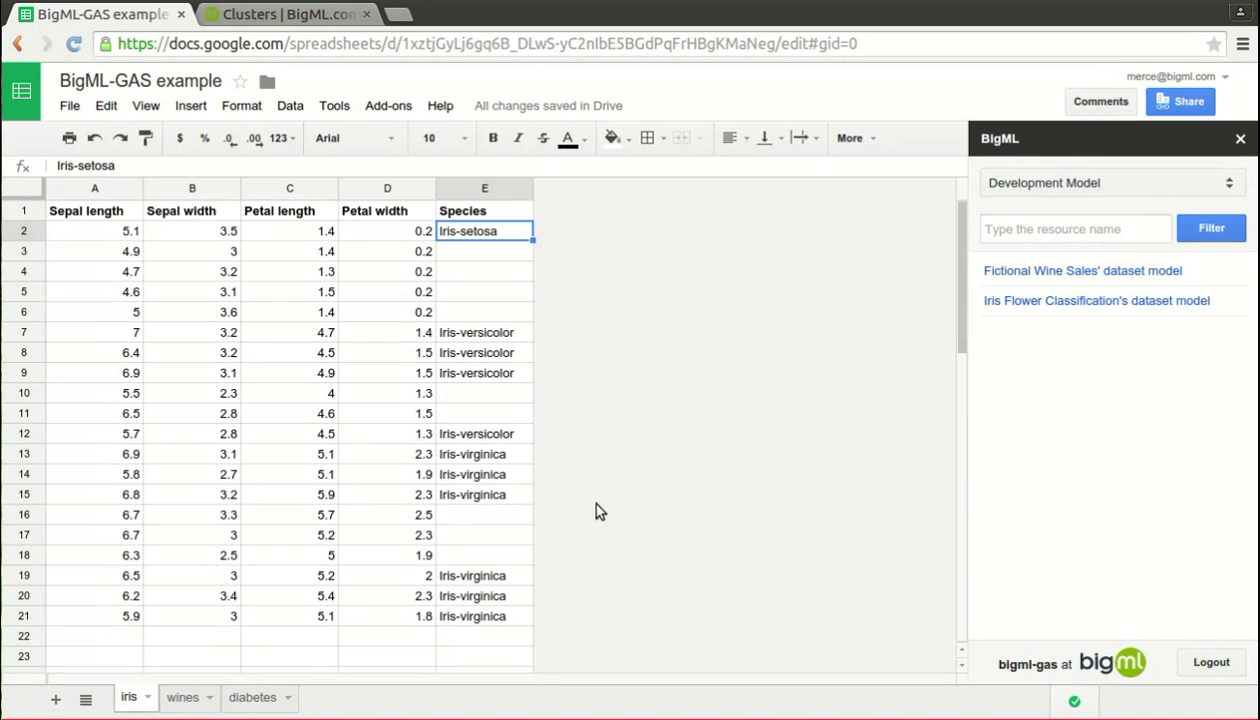
Predict missing iris Species for A1:E21, giving confidences 0.92865, 0.92444 and 0.91799
click(1036, 301)
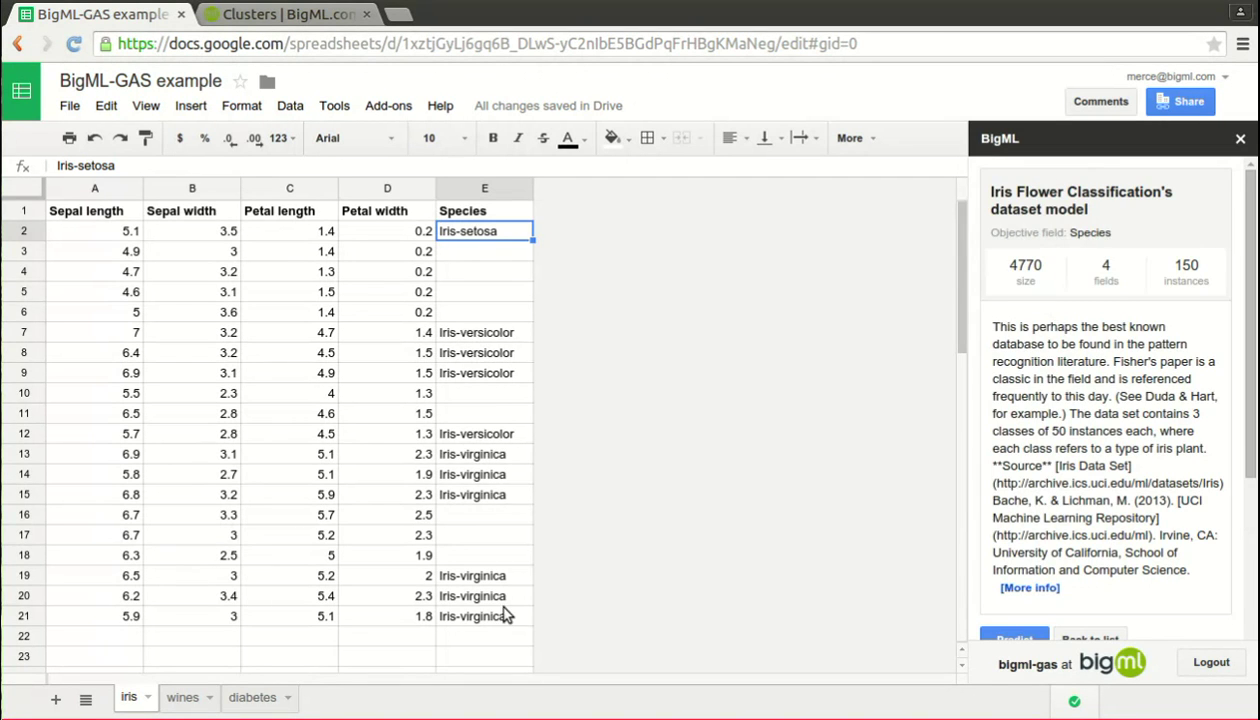
drag(490, 616, 390, 555)
drag(269, 502, 66, 182)
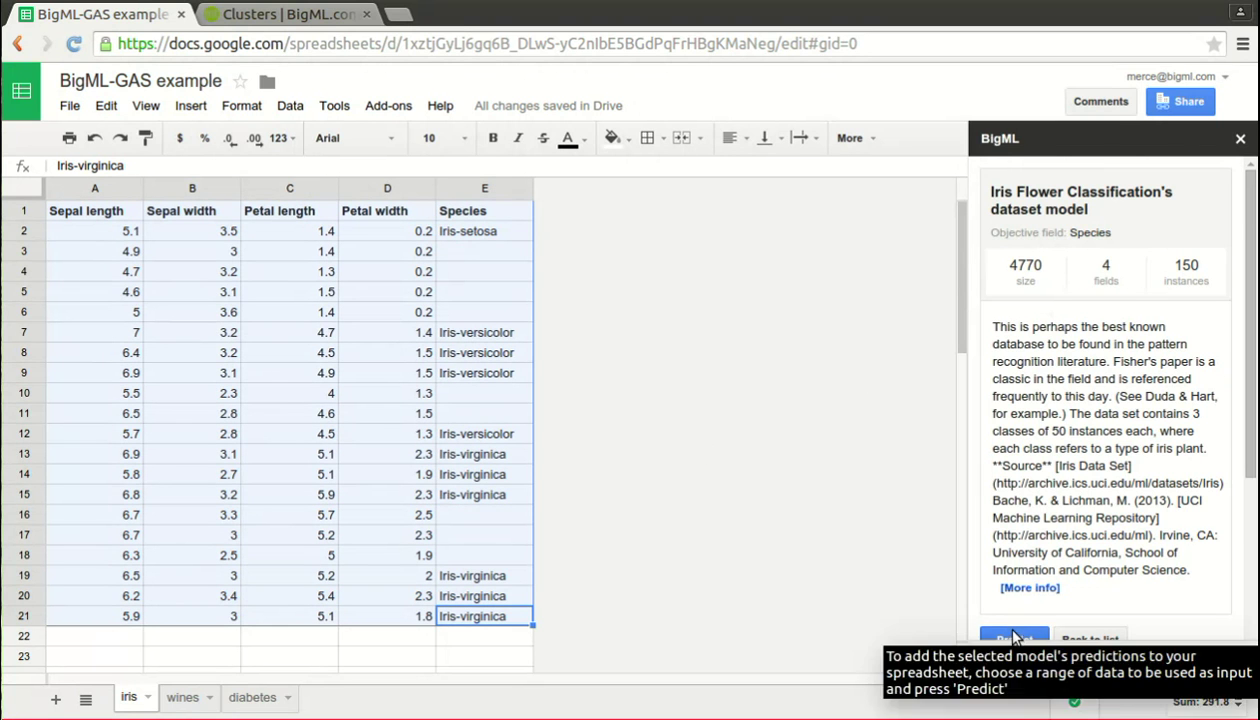
scroll(1013, 638, down, 2)
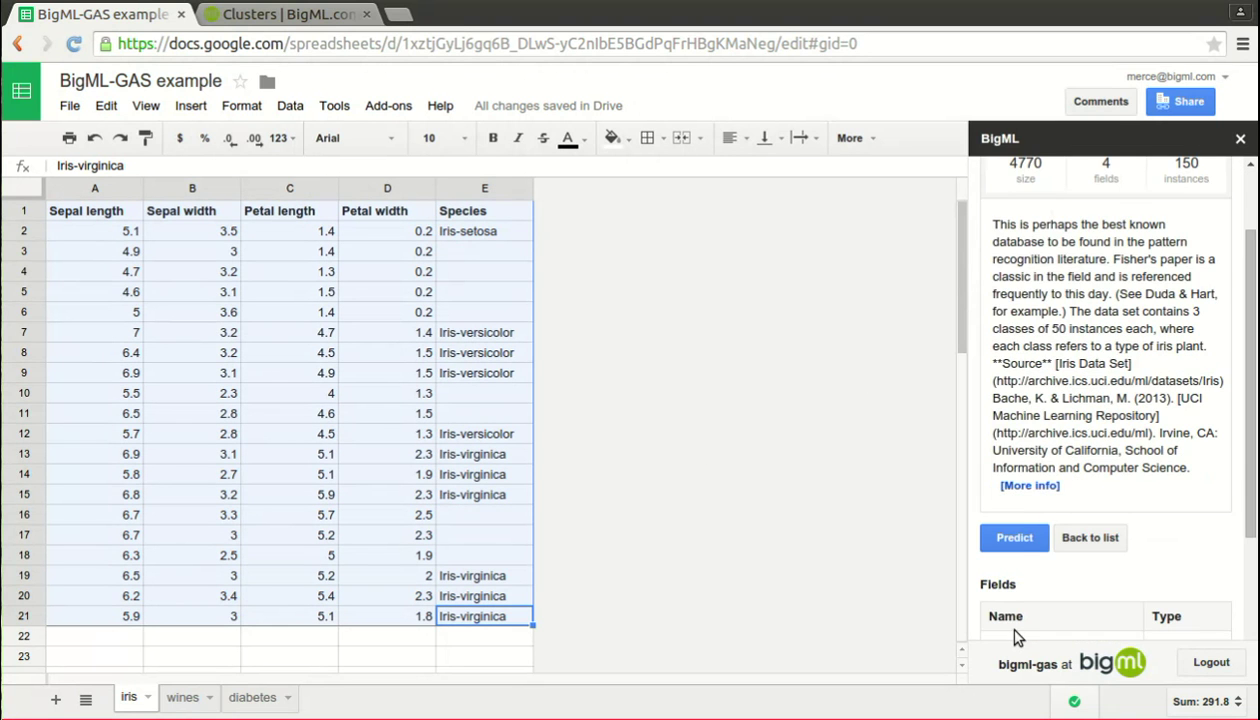
click(1014, 540)
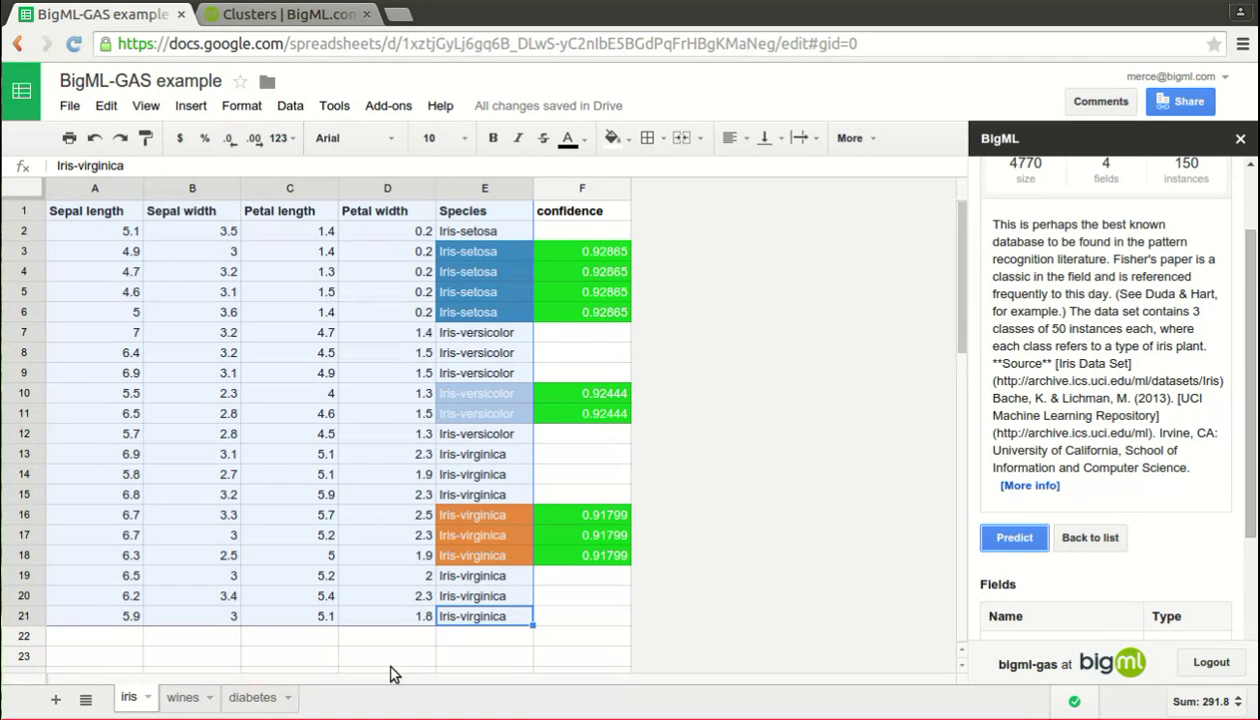
Predict Total Sales for wines A15:F21 with the Fictional Wine Sales' dataset model, bolding the error header
click(185, 699)
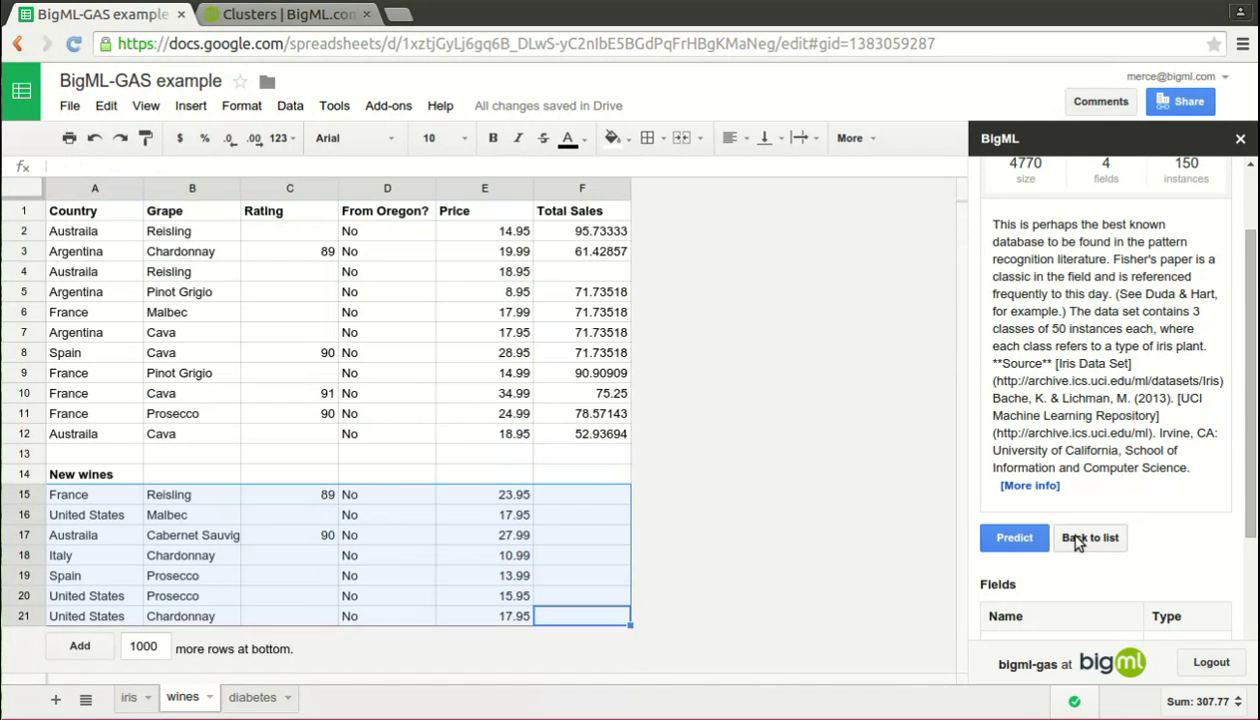
click(1088, 538)
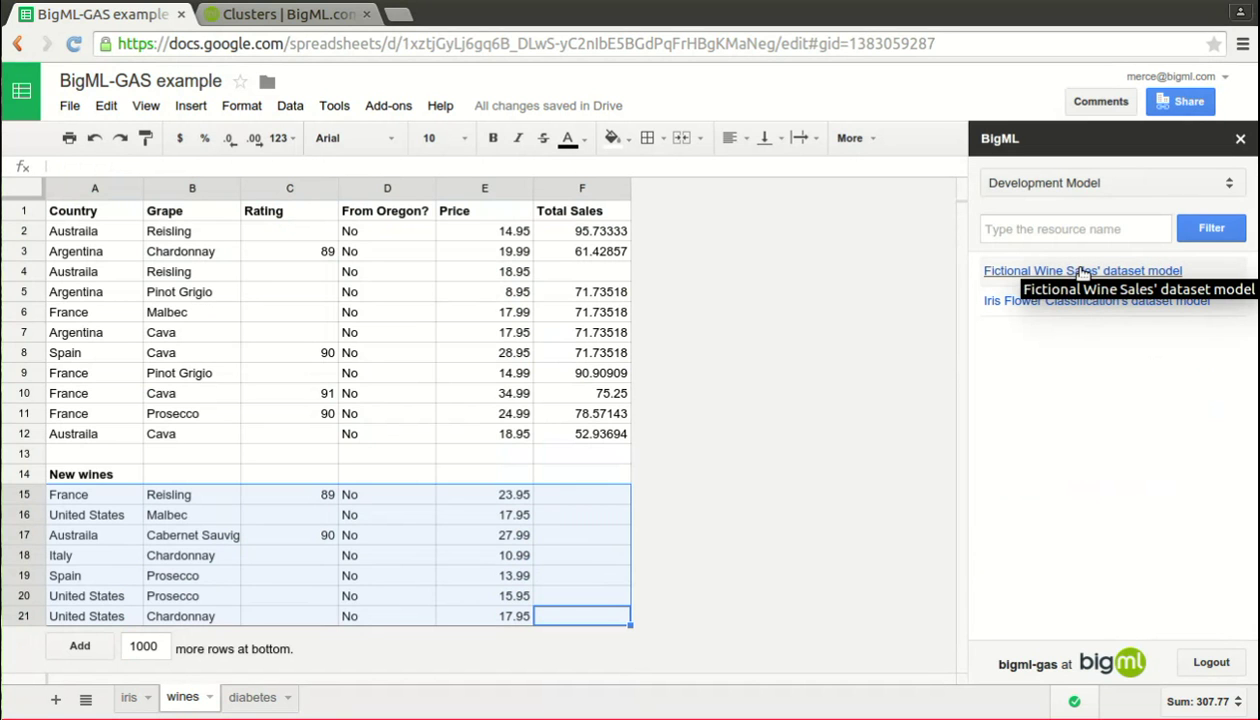
click(1083, 272)
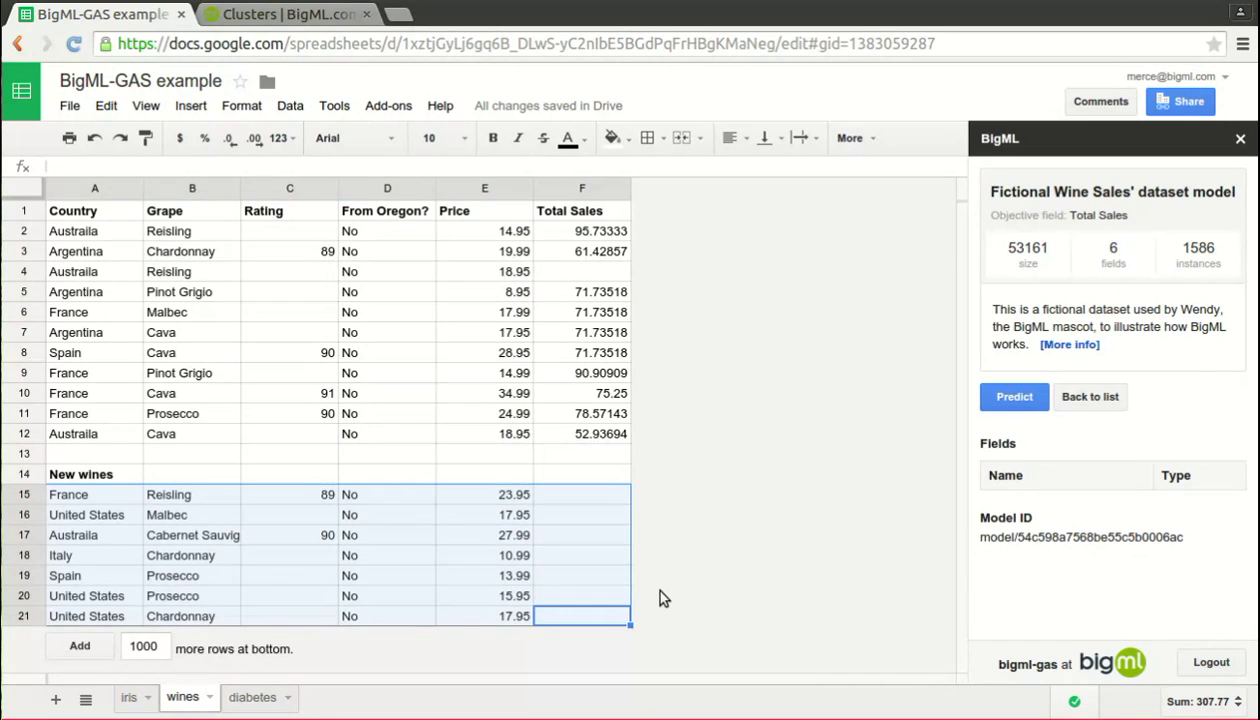
shift+click(57, 492)
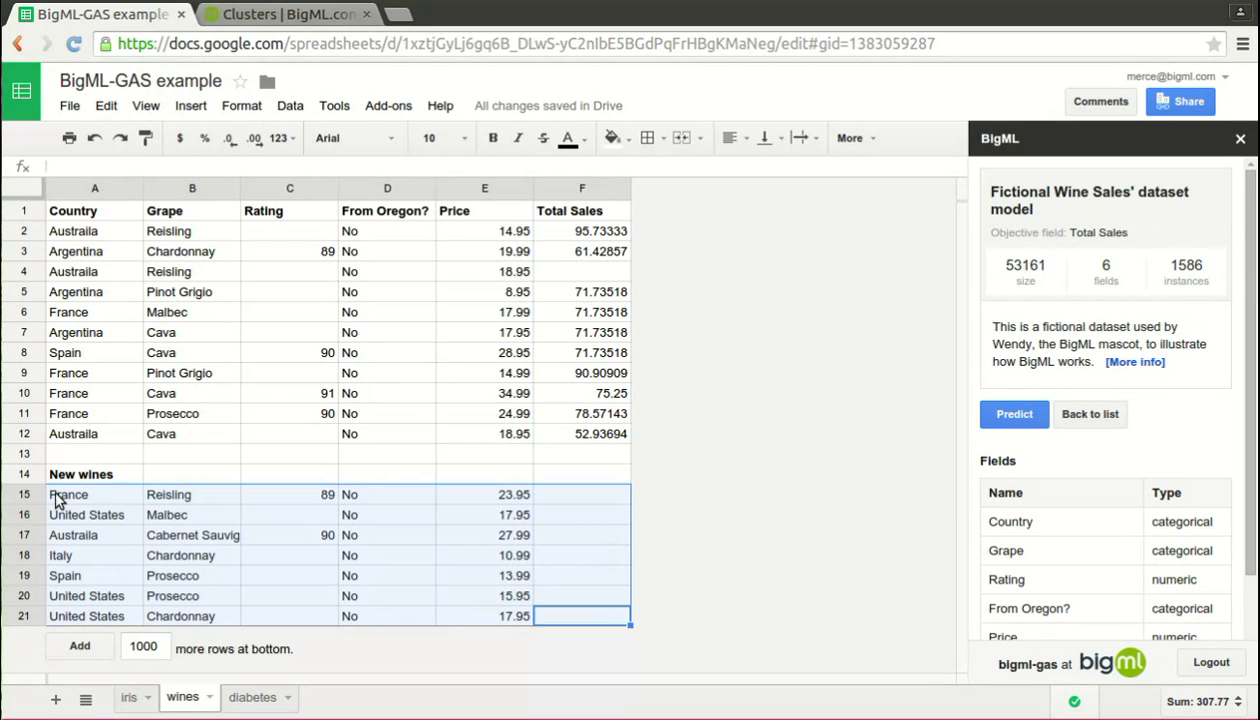
click(1010, 415)
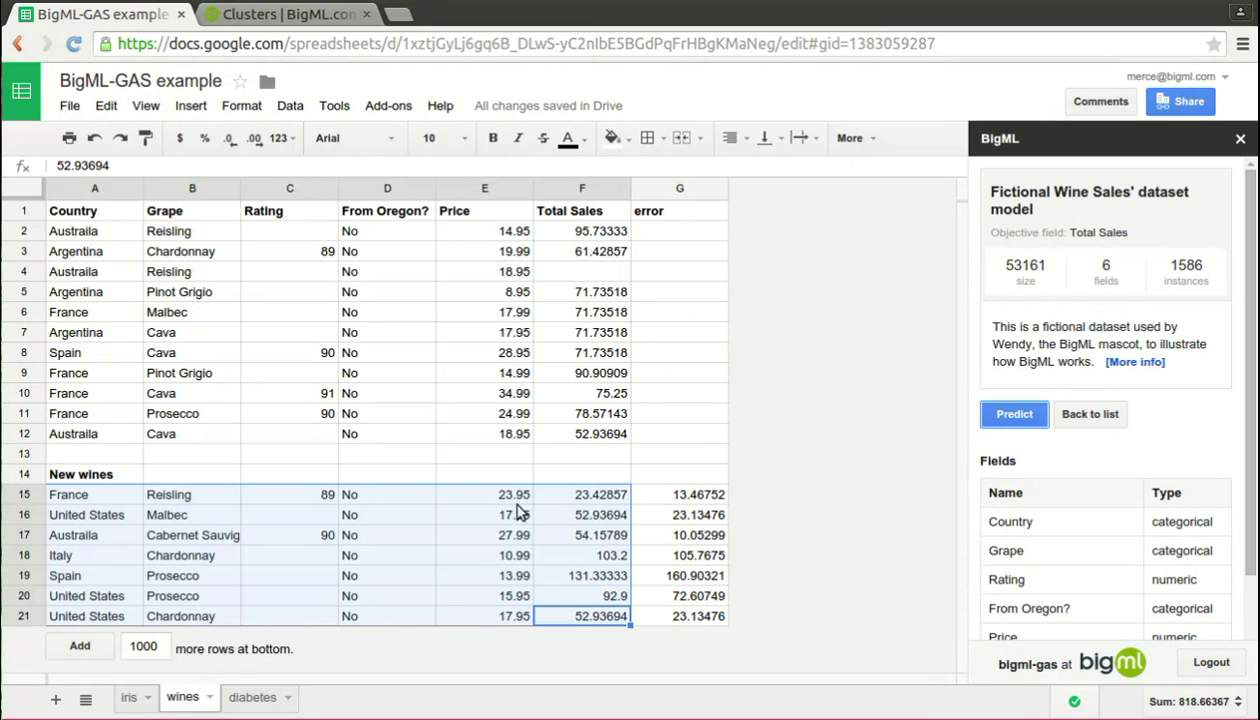
click(26, 213)
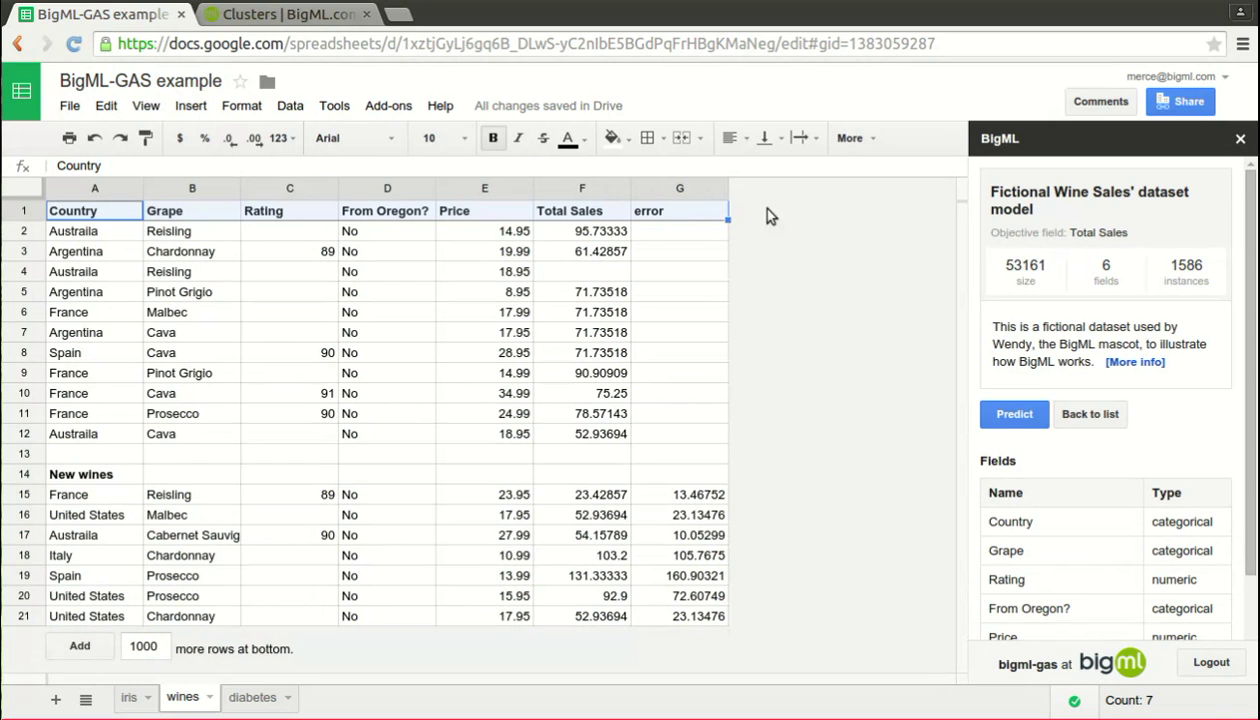
key(ctrl+Right)
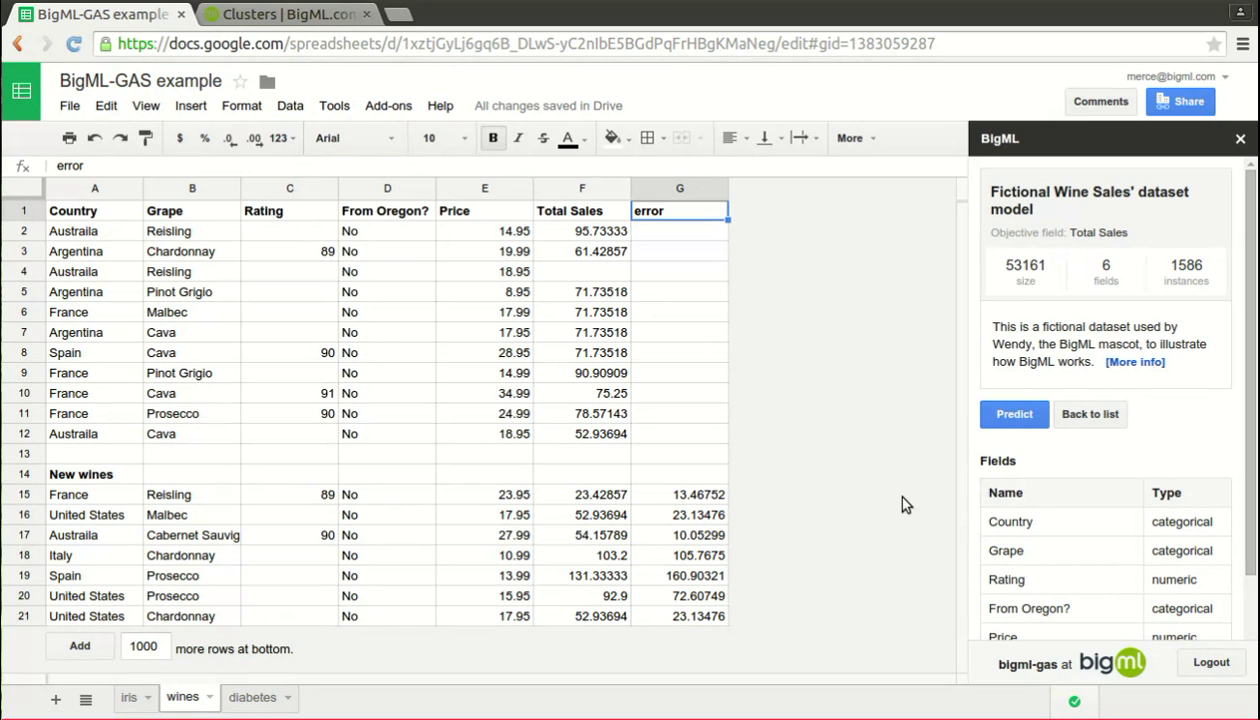
On the diabetes sheet, switch the BigML resource list from models to Development Clusters
click(247, 700)
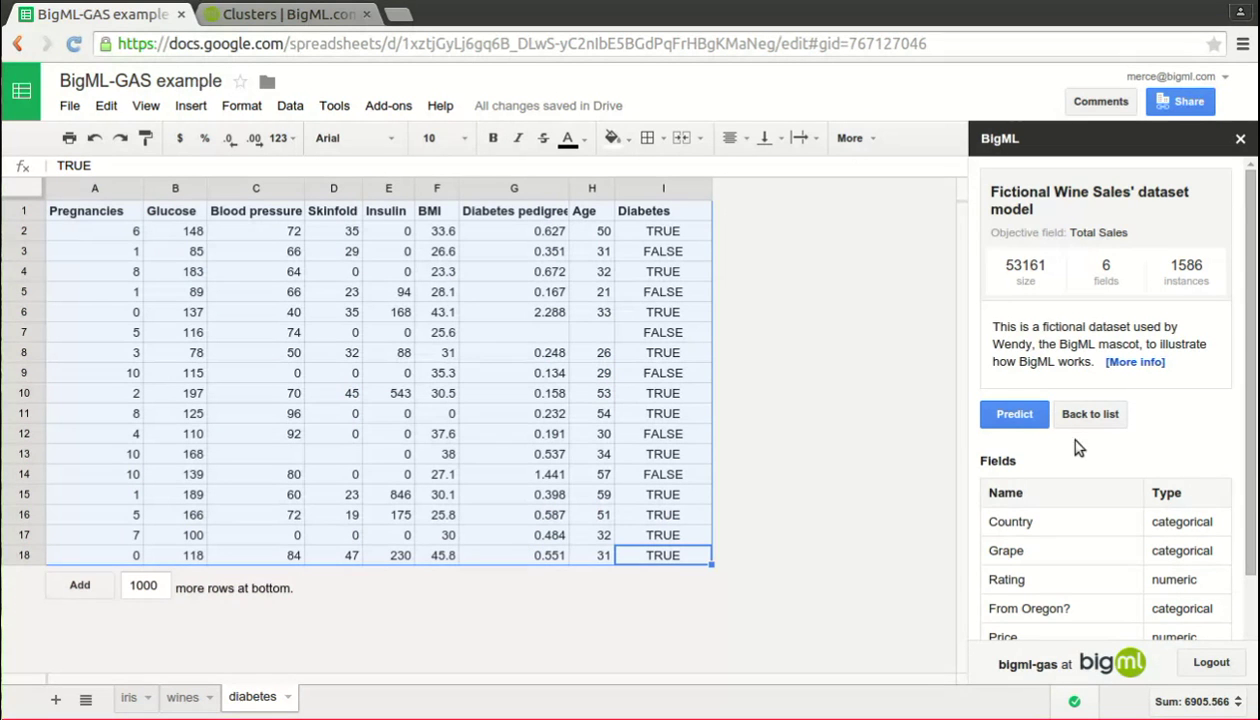
click(1089, 418)
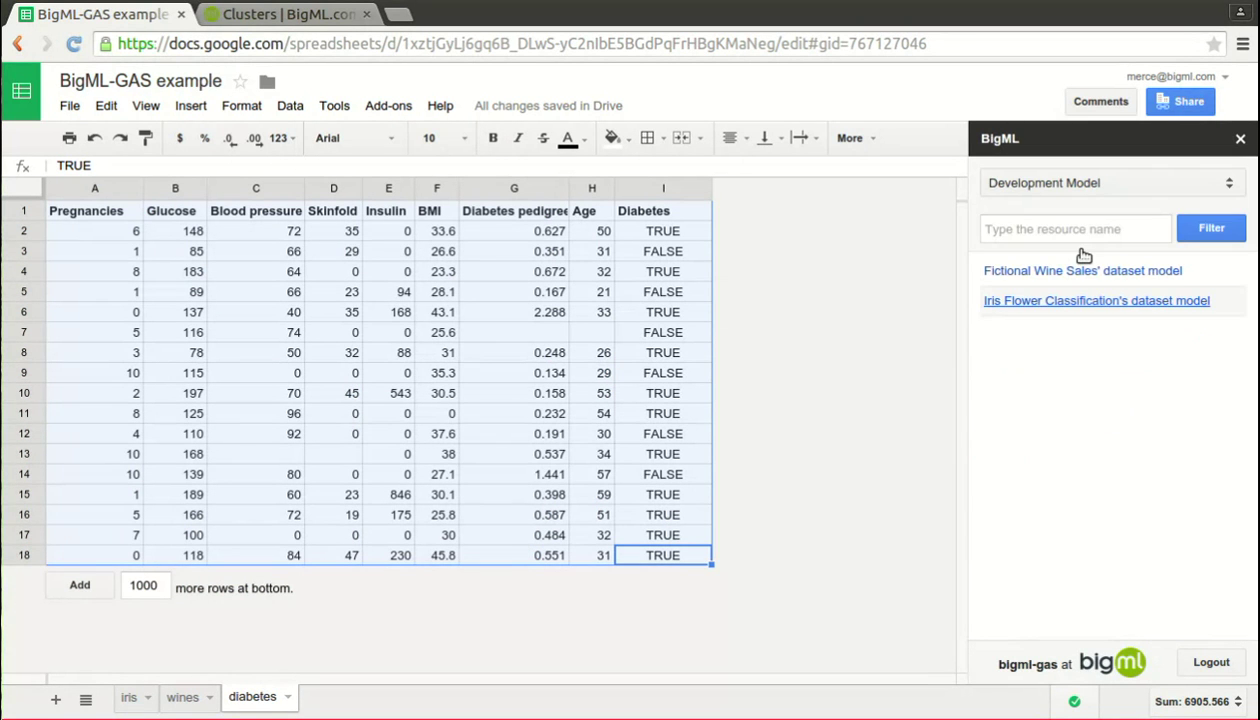
click(1120, 185)
click(1092, 208)
click(1090, 268)
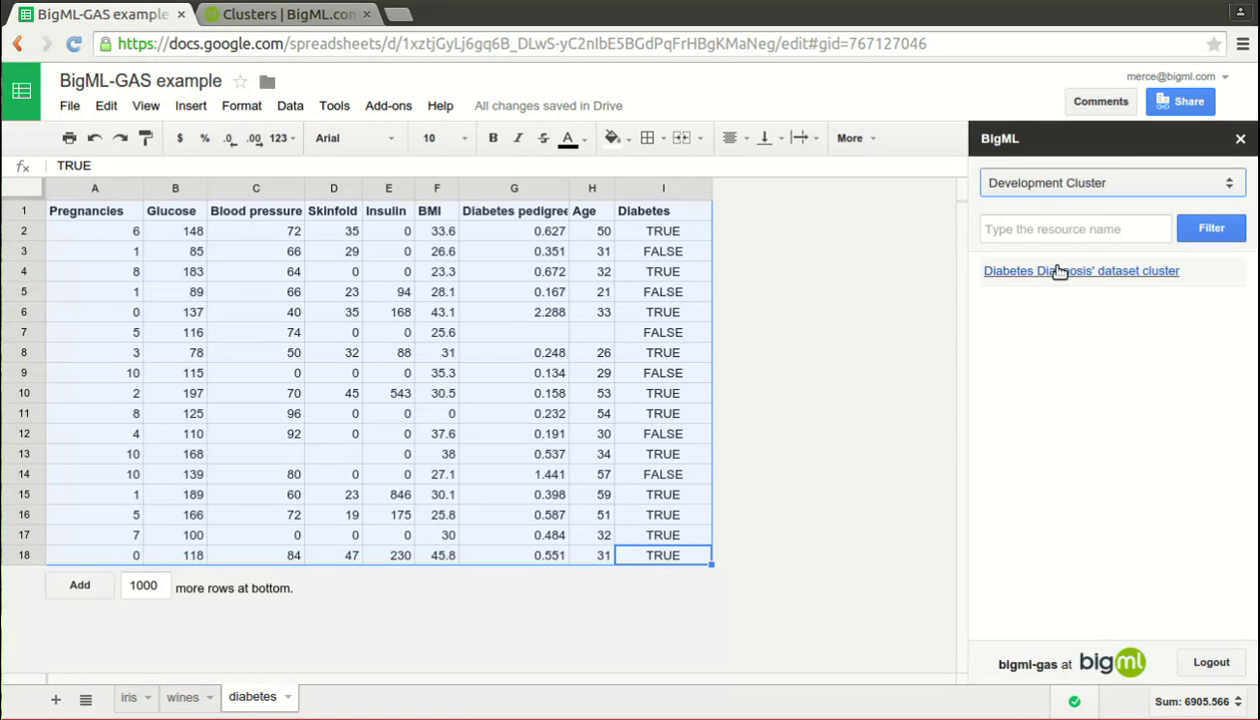
Add centroid name and distance columns to the diabetes rows from the Diabetes Diagnosis' dataset cluster
click(1059, 272)
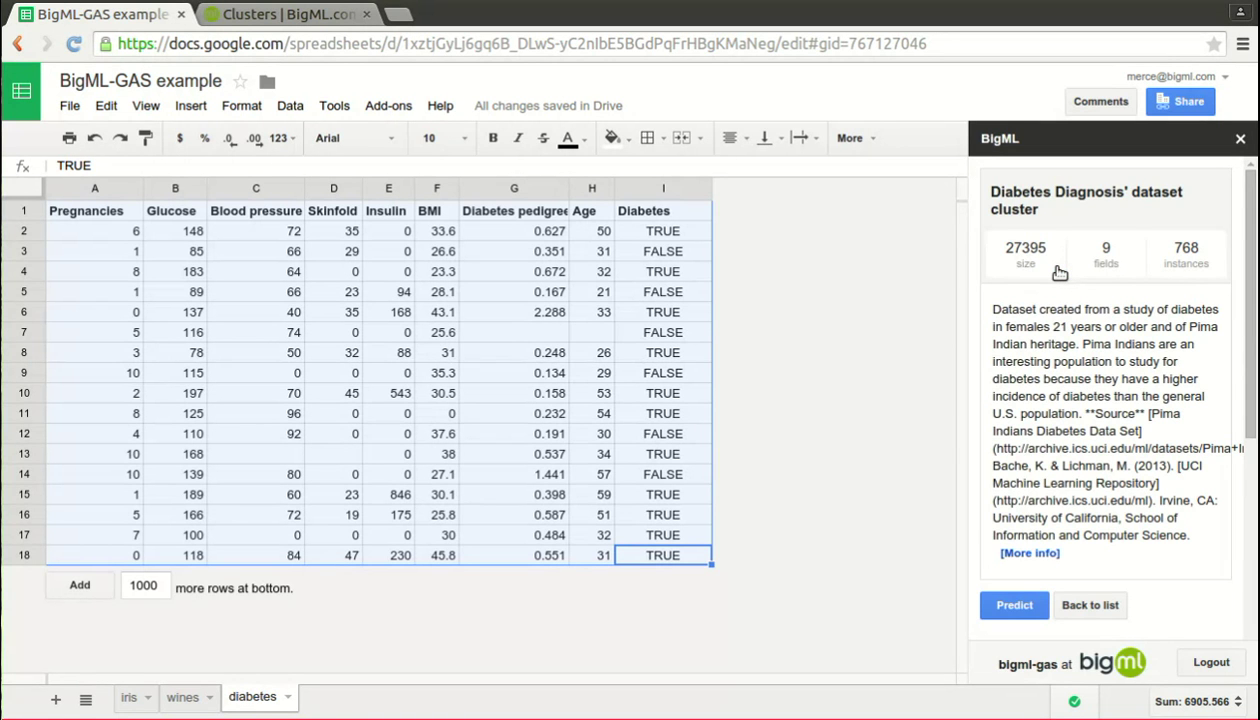
click(1013, 606)
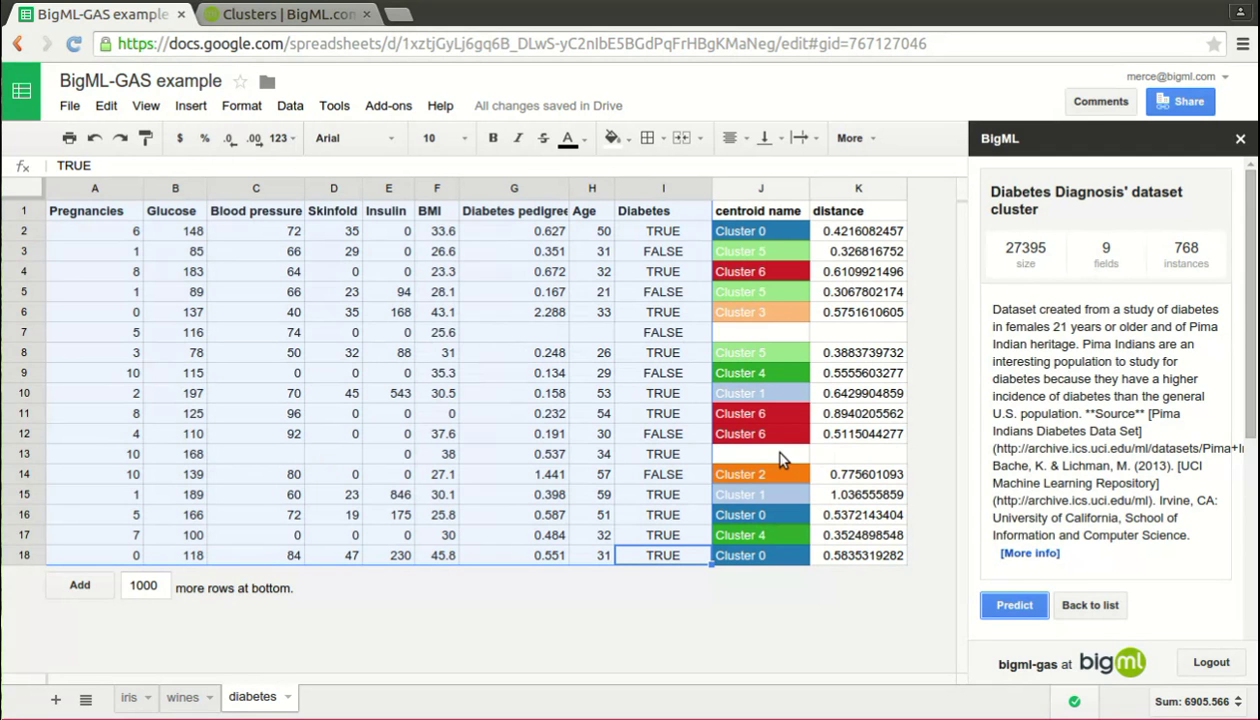
click(380, 110)
mouse_move(430, 138)
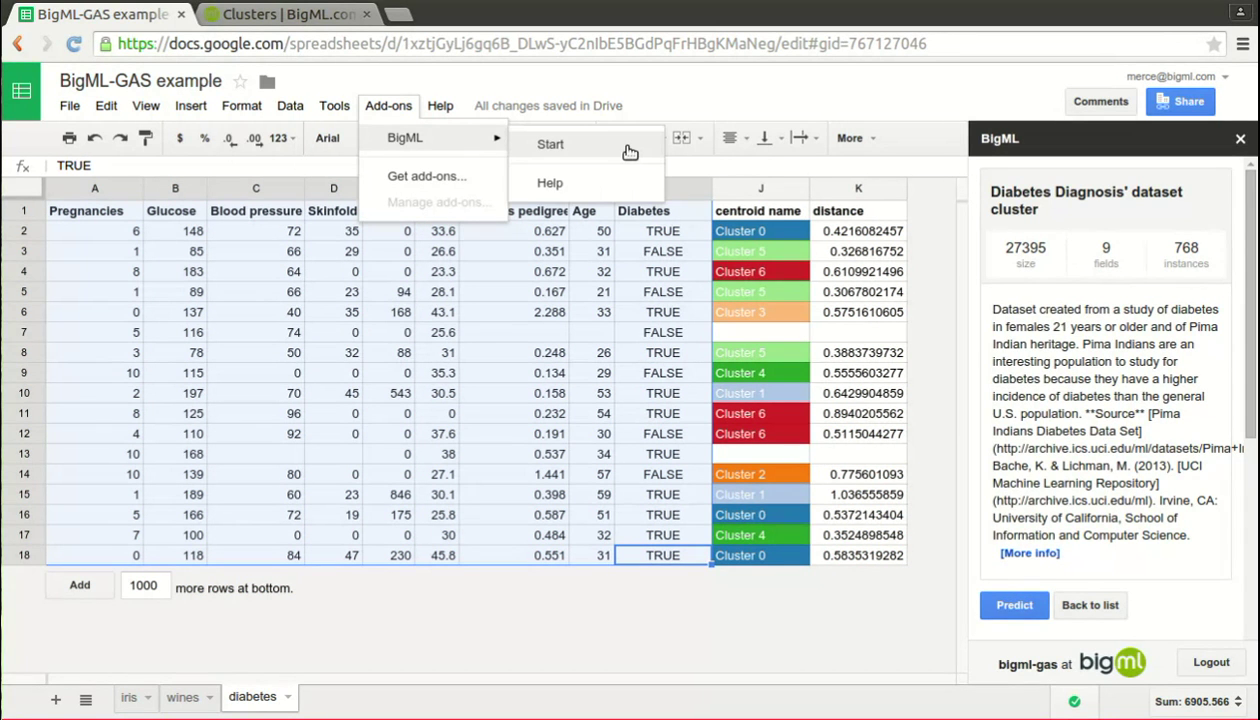